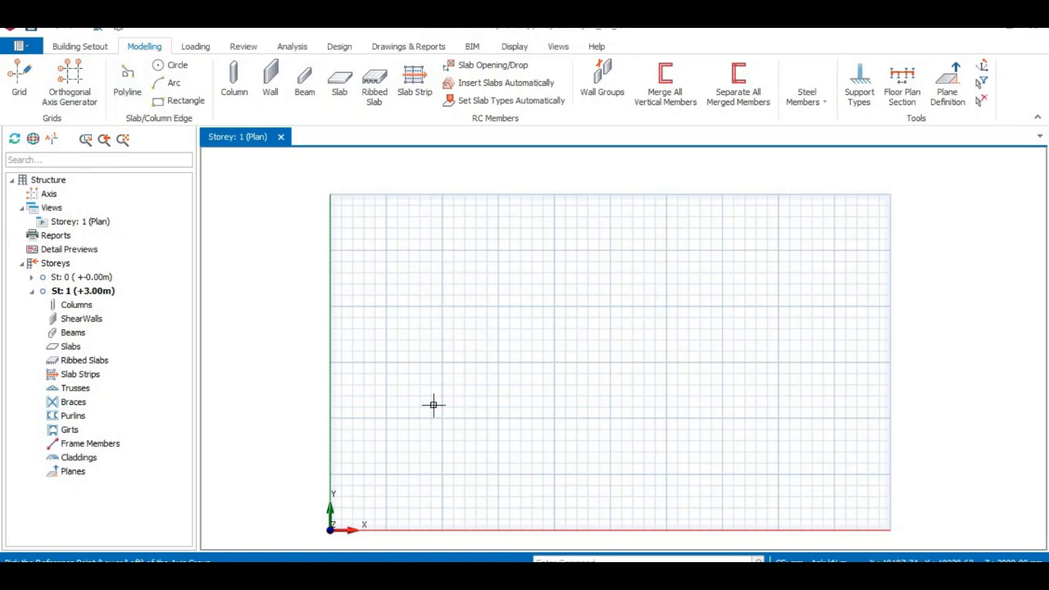
# - Generate an orthogonal axis grid from reference point 10000, 10000 mm with Dir-1 spacings 5000*2 and Dir-2 spacings 5000*3
pyautogui.click(442, 417)
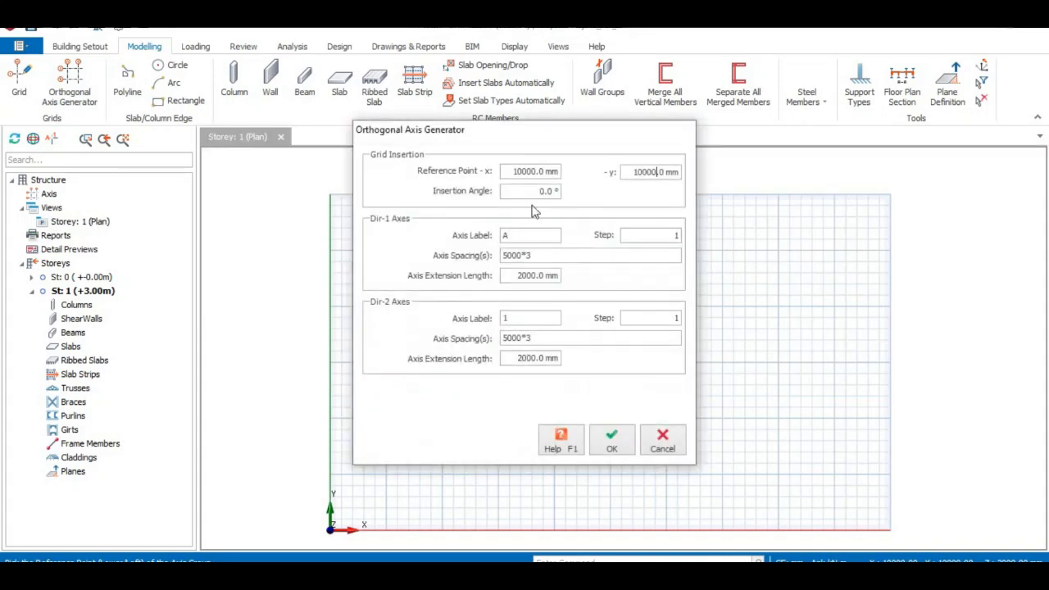
pyautogui.click(535, 258)
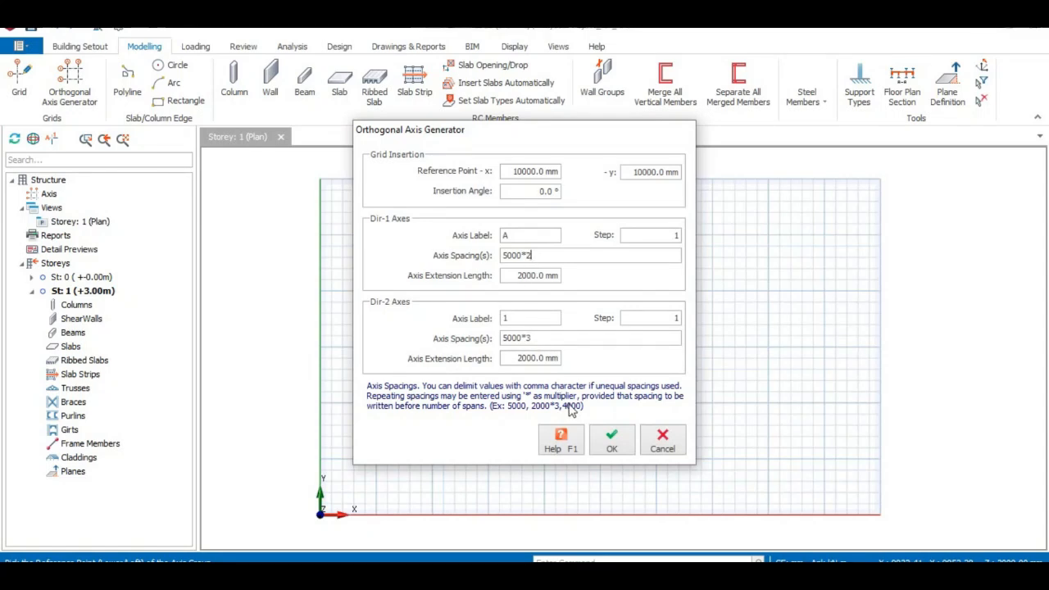
pyautogui.click(617, 447)
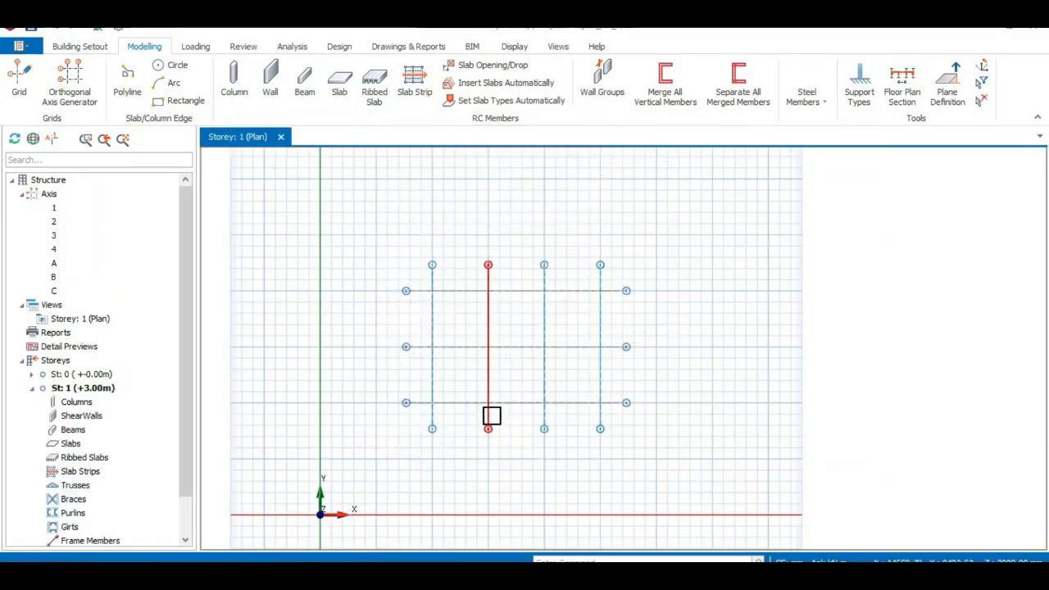
# - Start a new column and set its section to b1 225 mm and b2 225 mm
pyautogui.scroll(3, 530, 428)
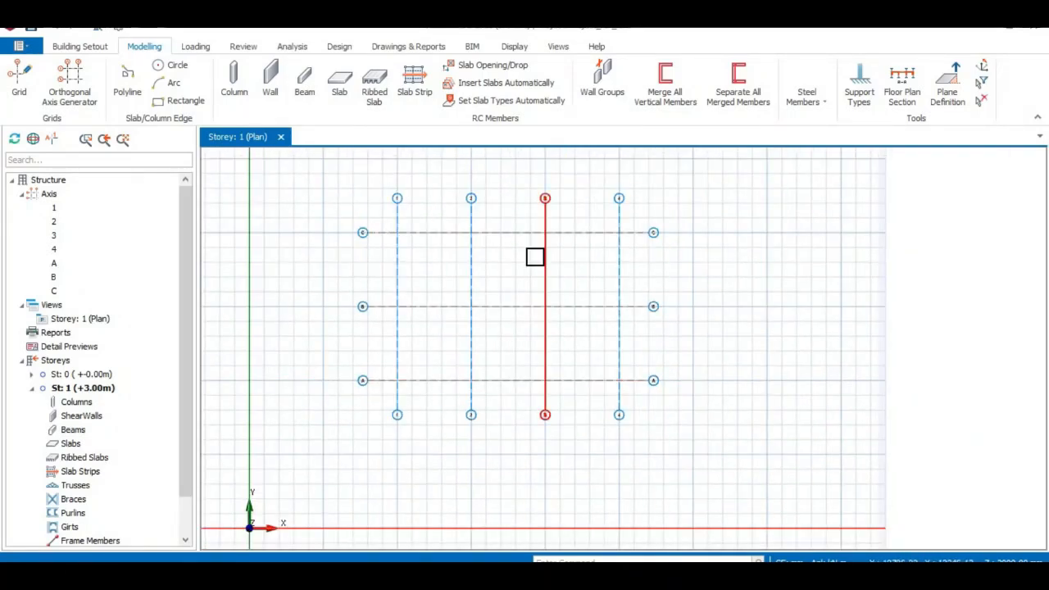
pyautogui.scroll(-1, 491, 278)
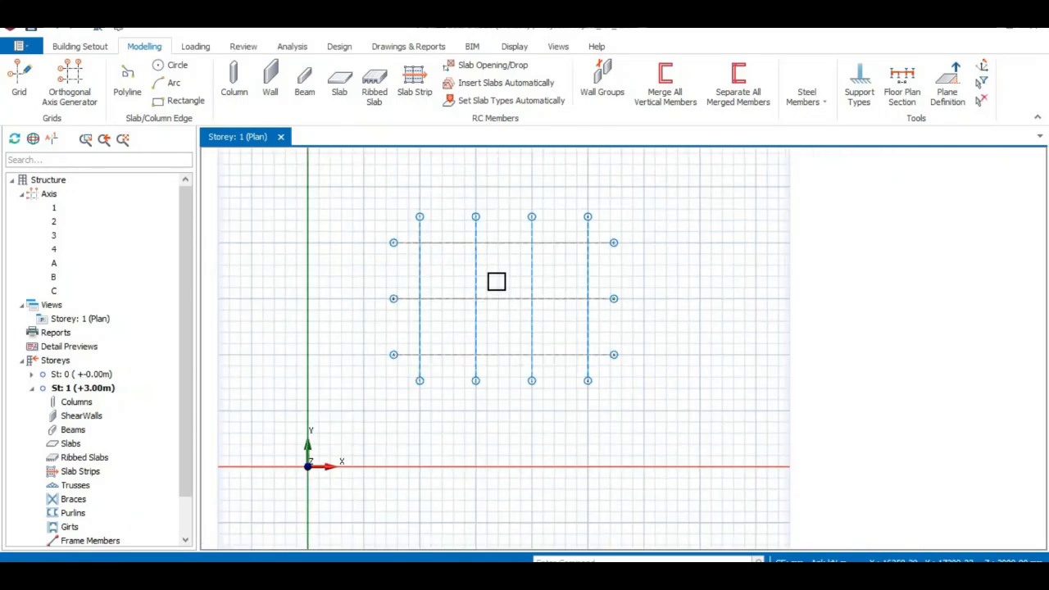
pyautogui.moveTo(498, 293); pyautogui.dragTo(505, 313, button='middle')
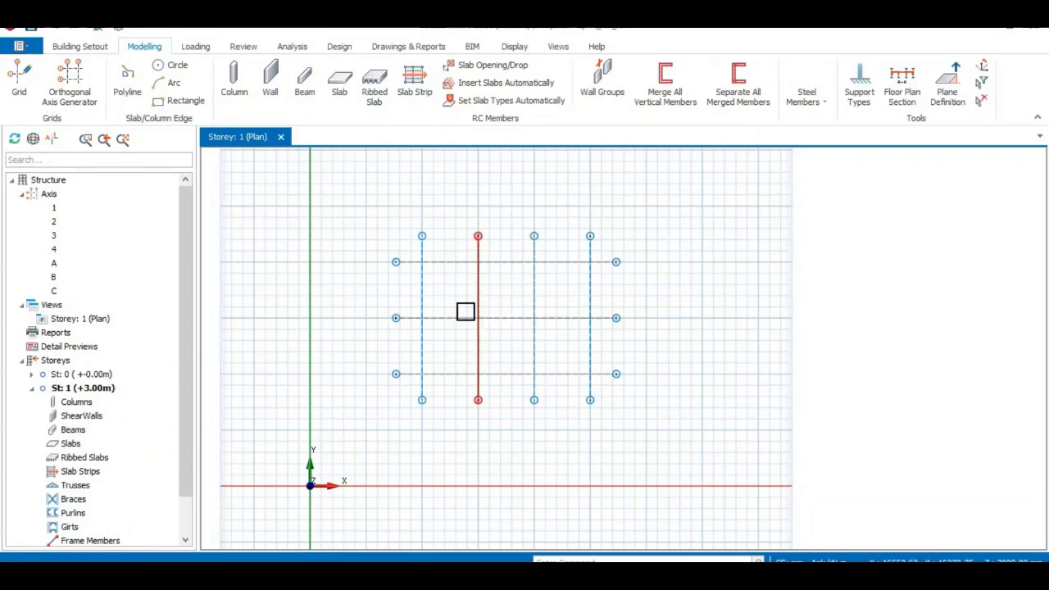
pyautogui.scroll(2, 457, 305)
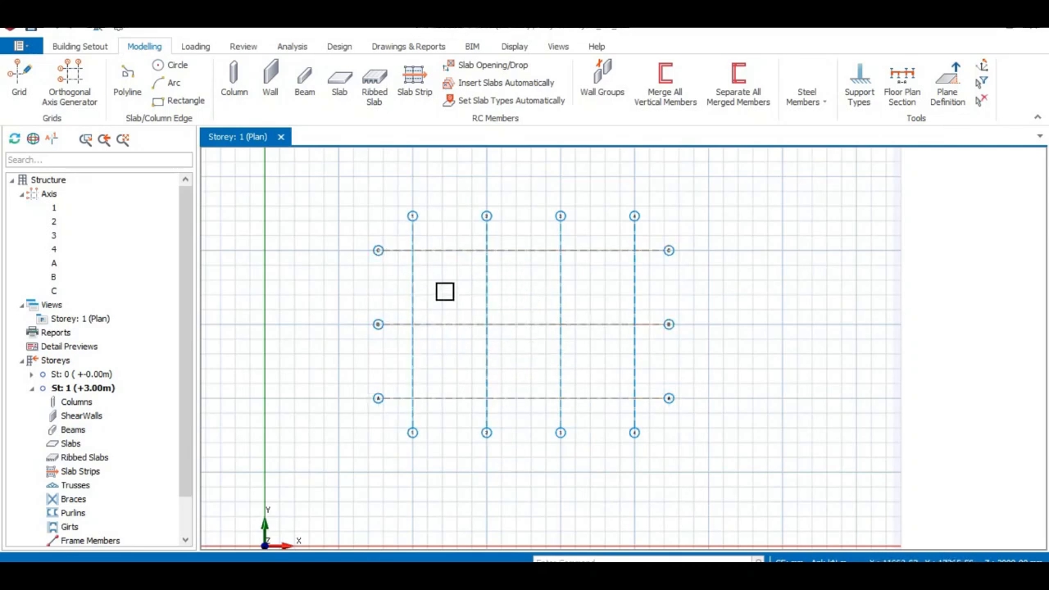
pyautogui.click(236, 82)
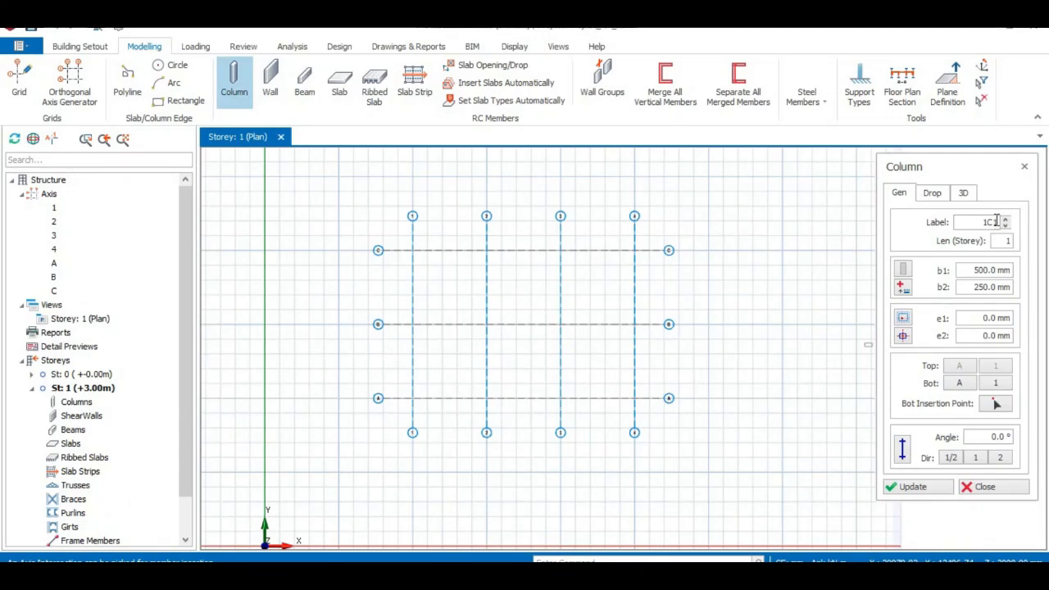
pyautogui.click(992, 270)
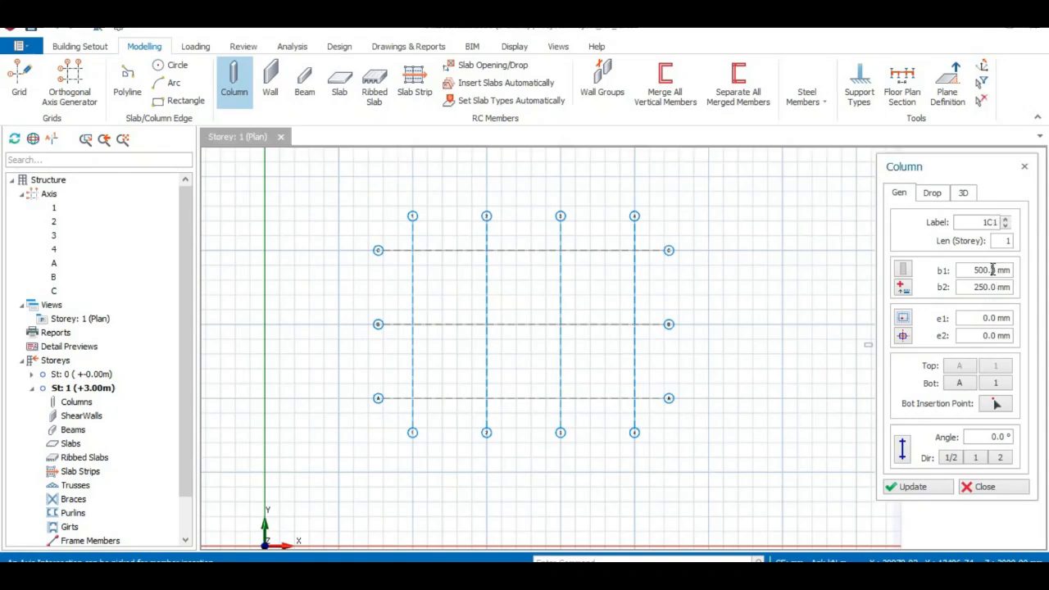
pyautogui.press('Left')
pyautogui.press('Left')
pyautogui.press('BackSpace')
pyautogui.write('22')
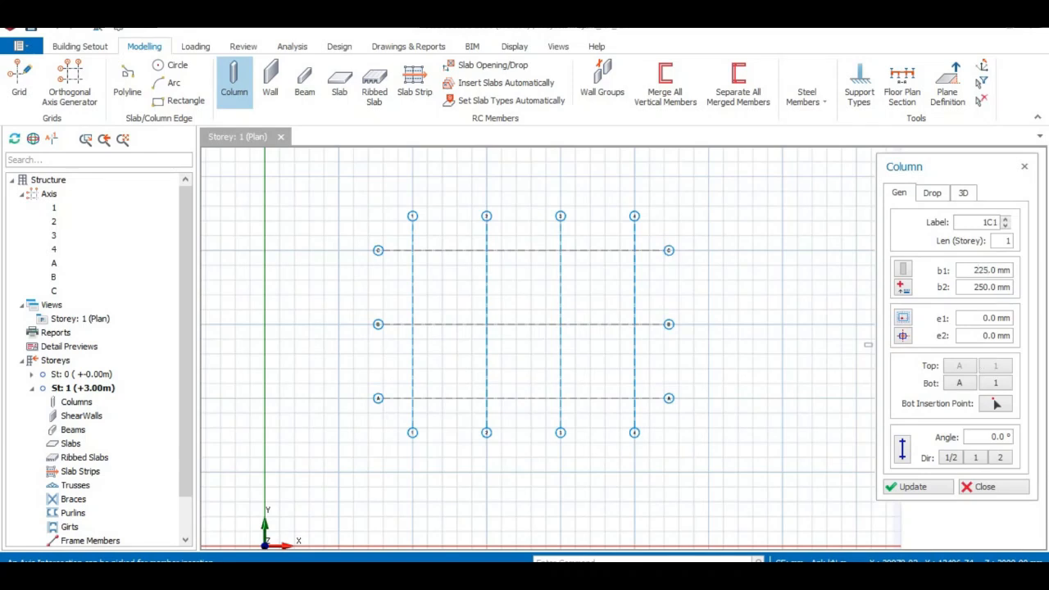
pyautogui.press('Tab')
pyautogui.write('22')
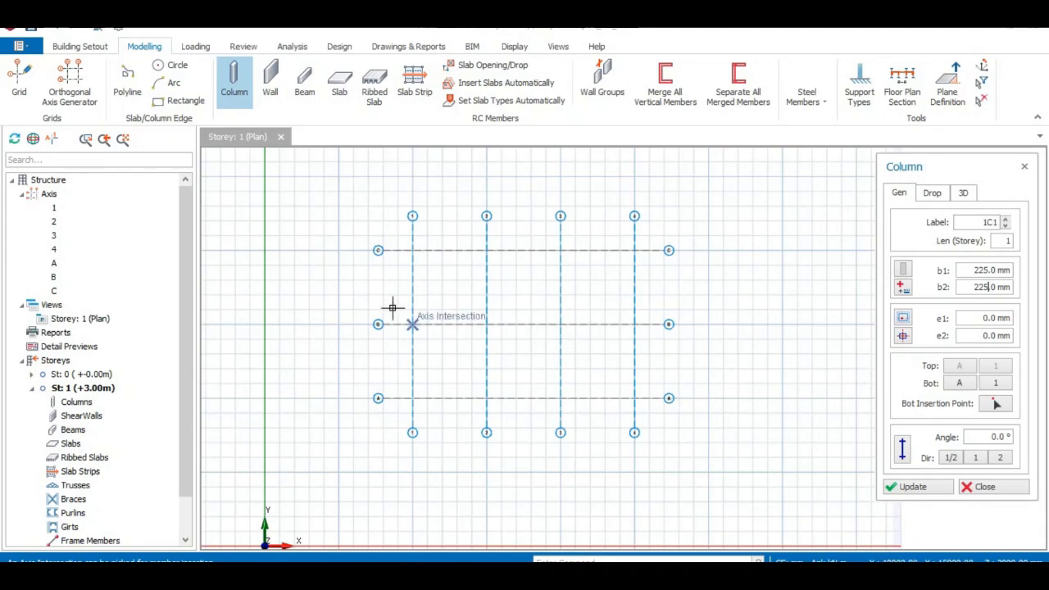
# - Place columns on axis C at its intersections with axes 1 and 2
pyautogui.click(405, 240)
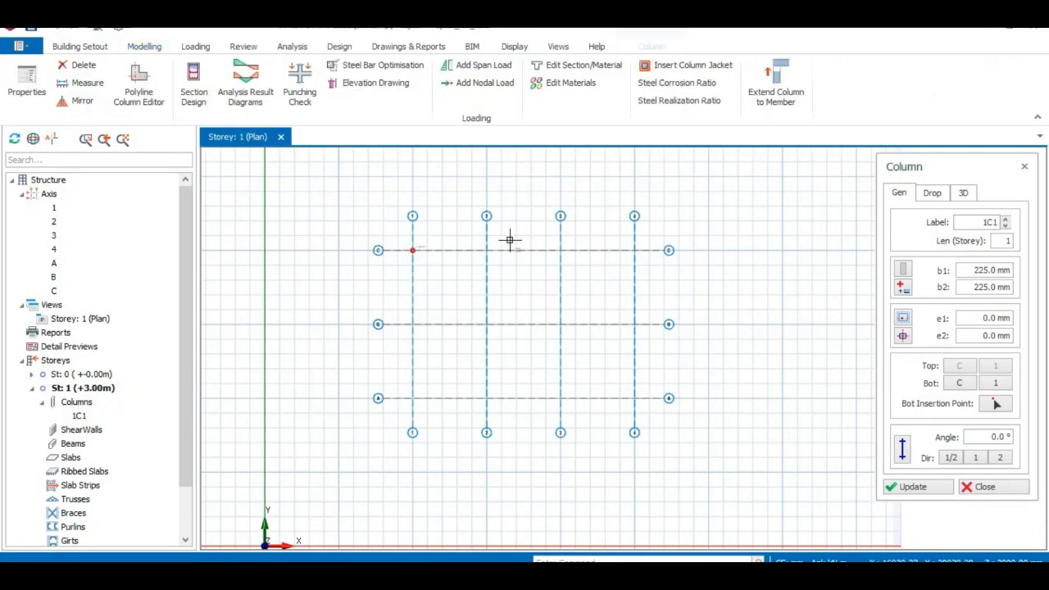
pyautogui.scroll(6, 459, 250)
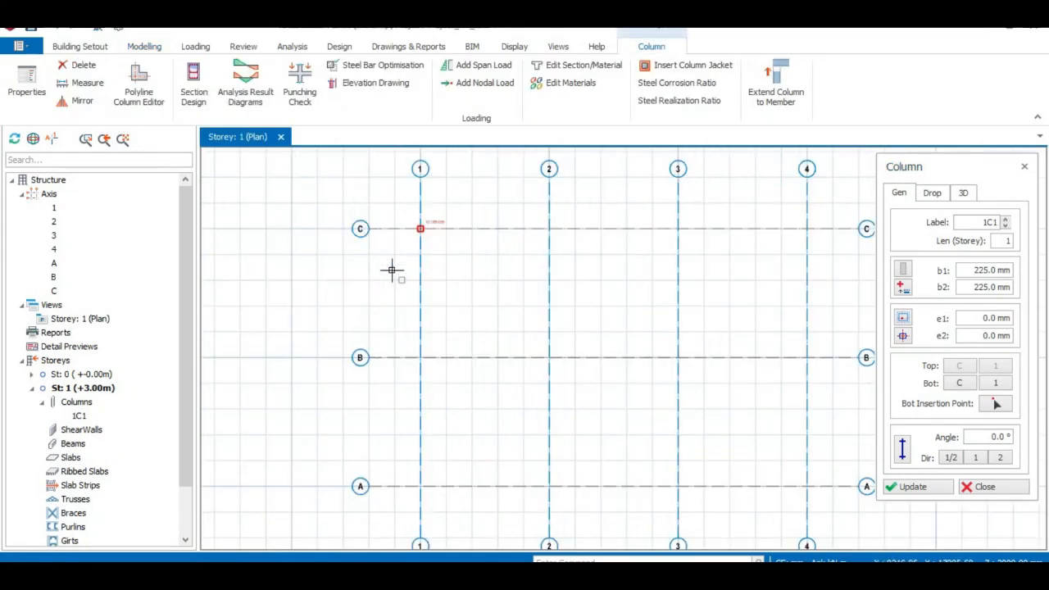
pyautogui.scroll(2, 536, 205)
pyautogui.moveTo(535, 205); pyautogui.dragTo(536, 352, button='middle')
pyautogui.scroll(-4, 536, 352)
pyautogui.scroll(1, 545, 317)
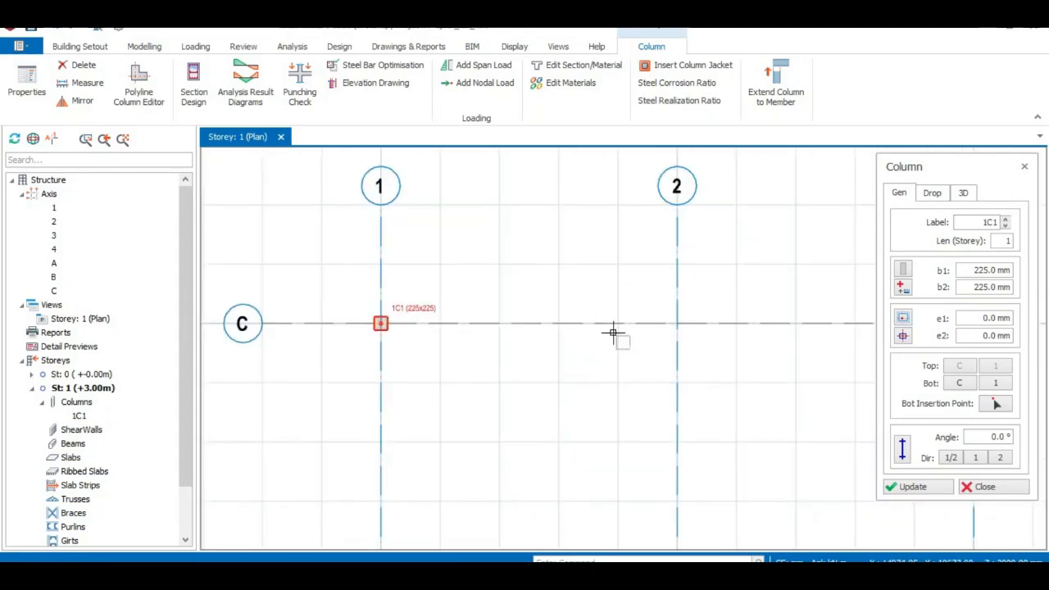
pyautogui.click(664, 310)
# - Place columns on axis C at its intersections with axes 3 and 4
pyautogui.scroll(-6, 663, 347)
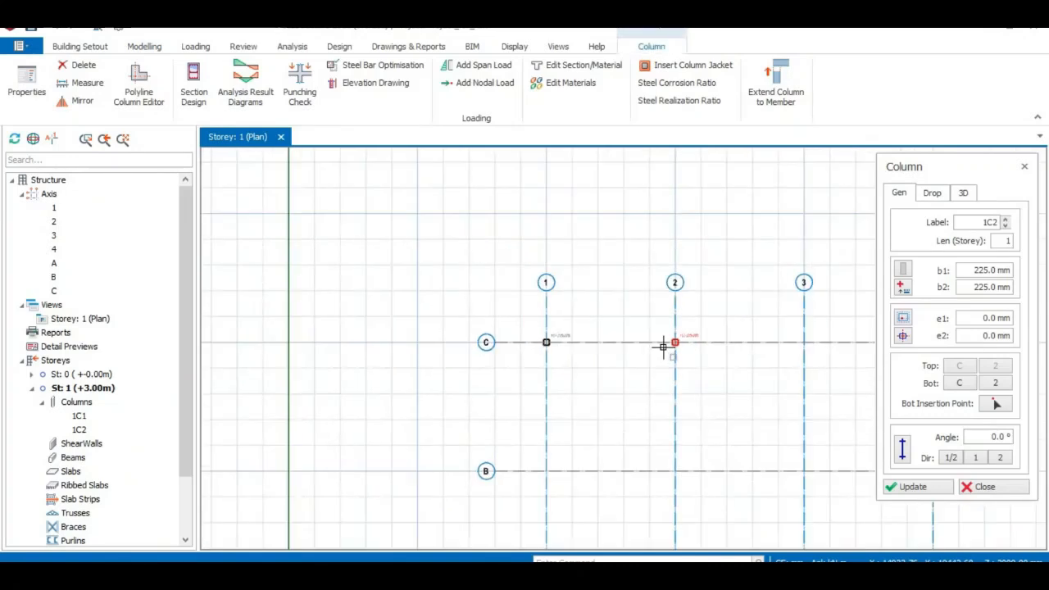
pyautogui.scroll(5, 584, 352)
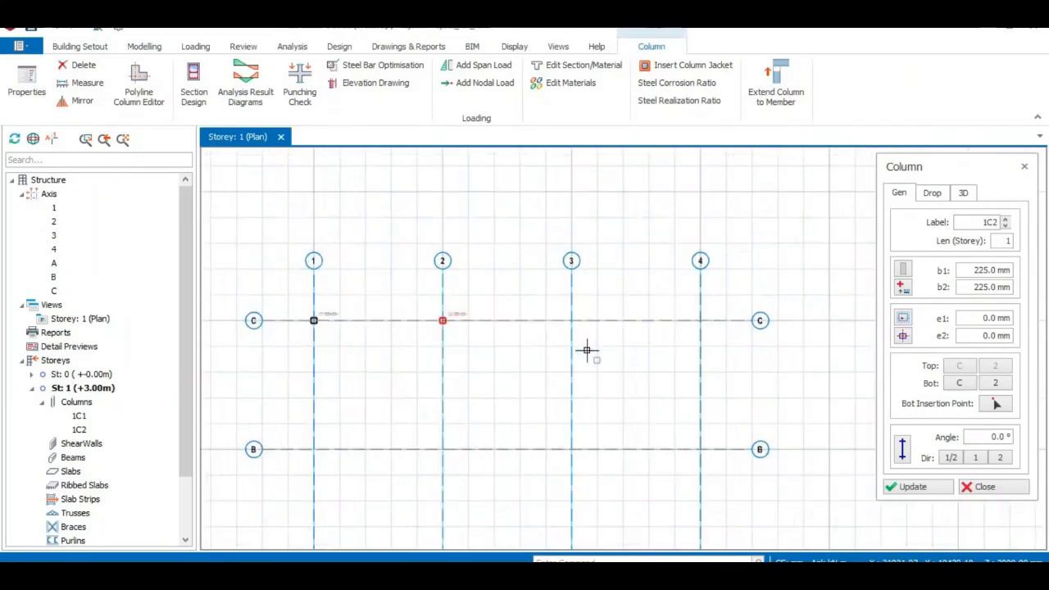
pyautogui.moveTo(562, 335)
pyautogui.mouseDown(button='middle')
pyautogui.moveTo(532, 344)
pyautogui.moveTo(594, 344)
pyautogui.mouseUp(button='middle')
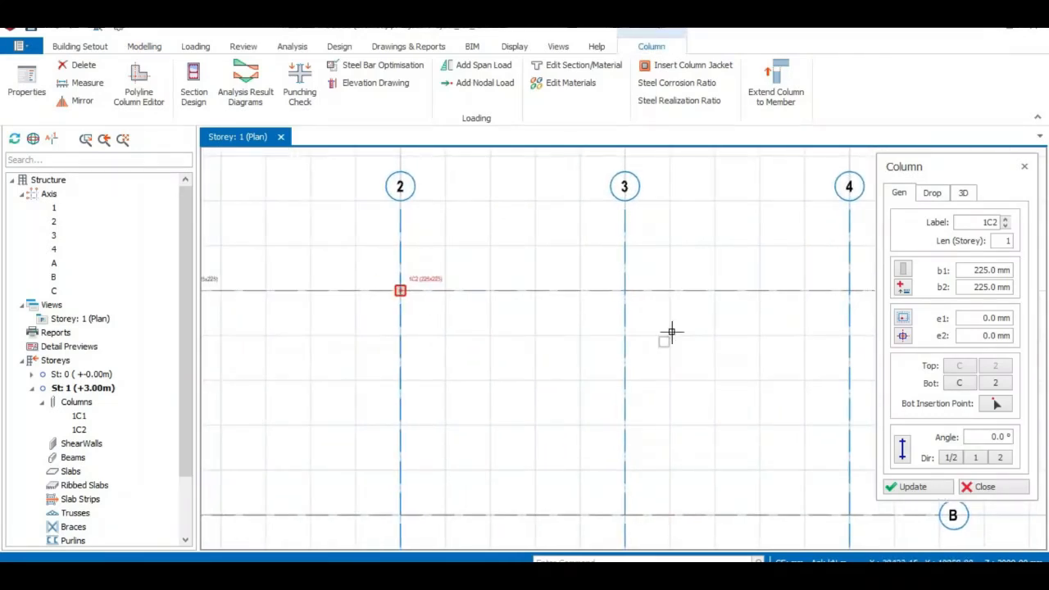
pyautogui.click(624, 291)
pyautogui.scroll(-4, 639, 321)
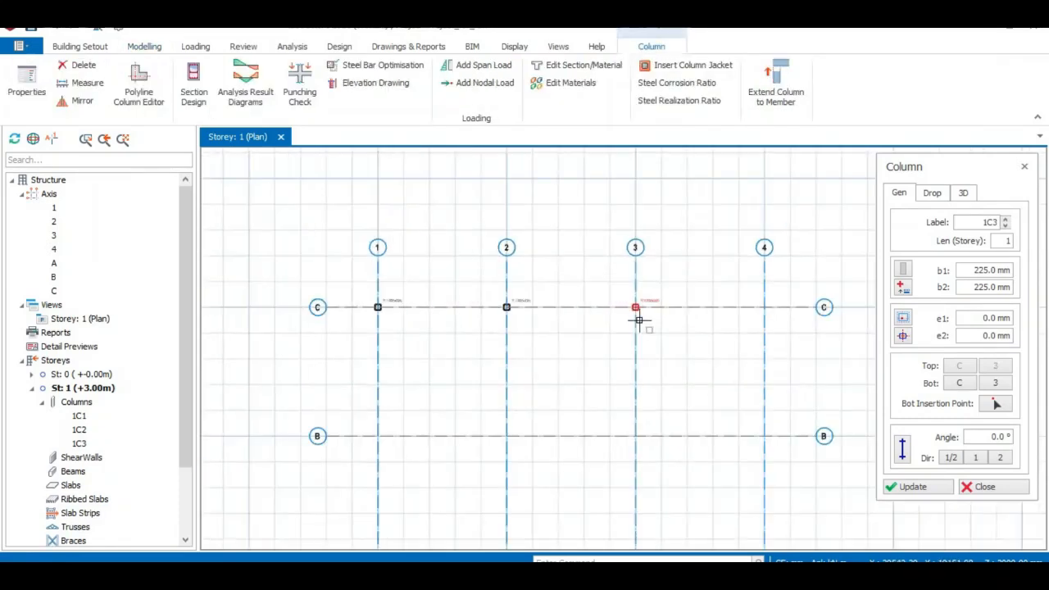
pyautogui.click(760, 301)
# - Insert columns at all intersections of axes B and A with axes 1 to 4 in one window selection, and finish column insertion
pyautogui.scroll(2, 415, 443)
pyautogui.scroll(-3, 496, 403)
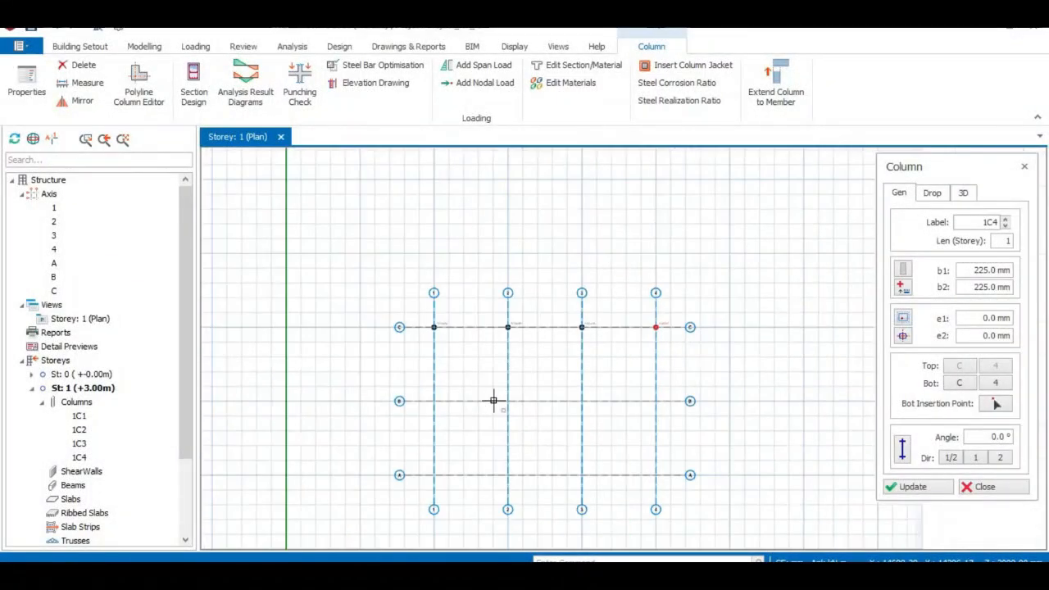
pyautogui.moveTo(554, 431); pyautogui.dragTo(549, 397, button='middle')
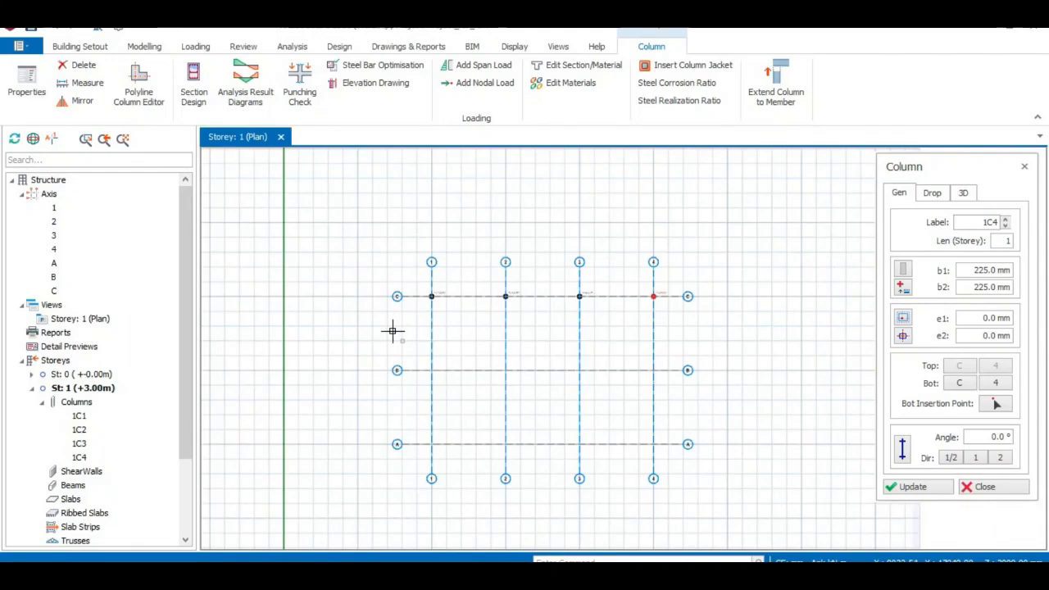
pyautogui.moveTo(403, 341); pyautogui.dragTo(686, 466)
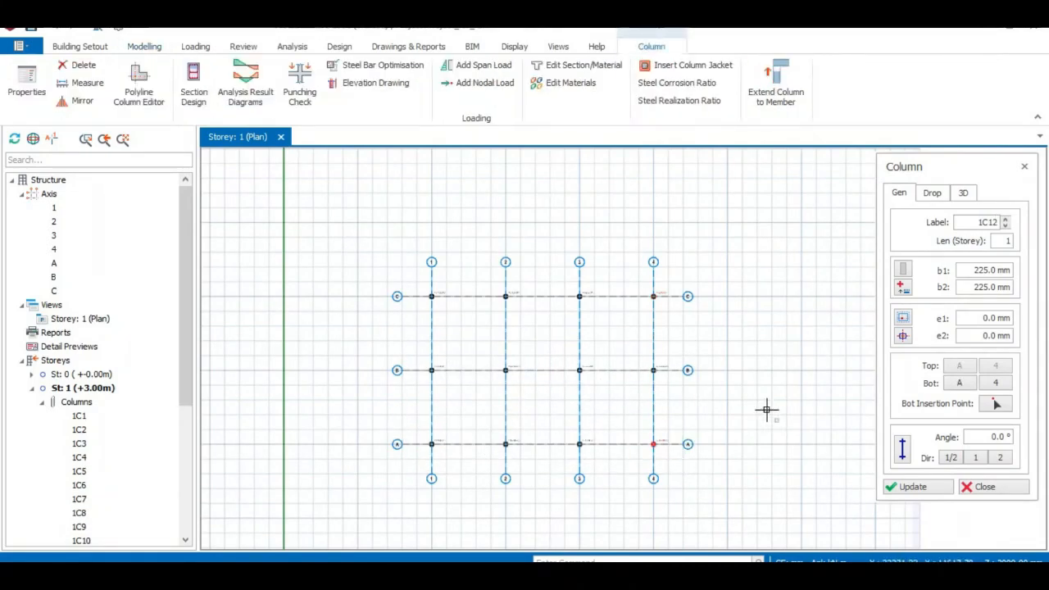
pyautogui.scroll(5, 653, 368)
pyautogui.scroll(-5, 649, 370)
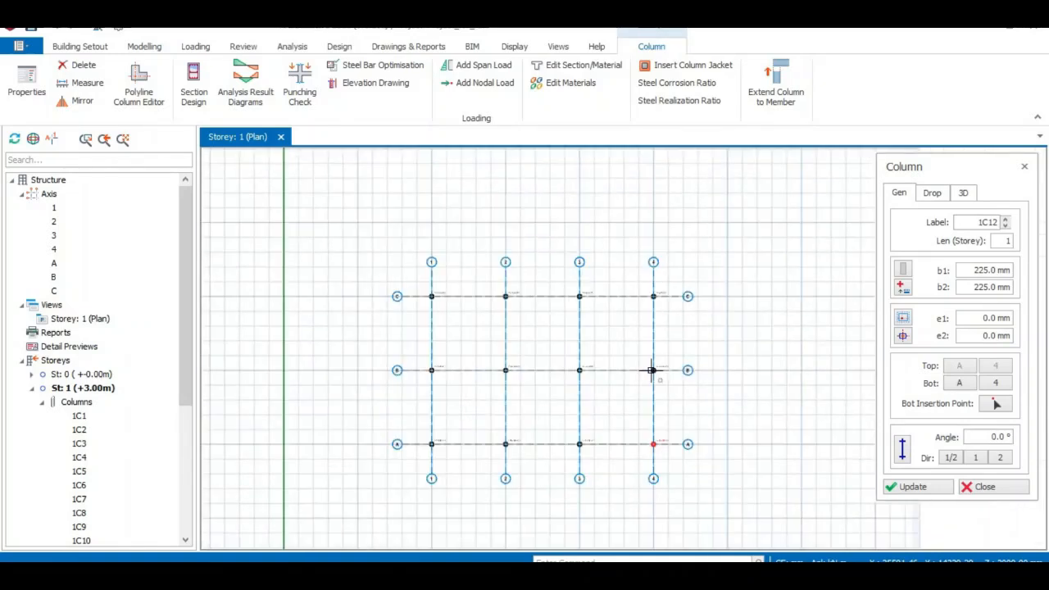
pyautogui.click(1009, 492)
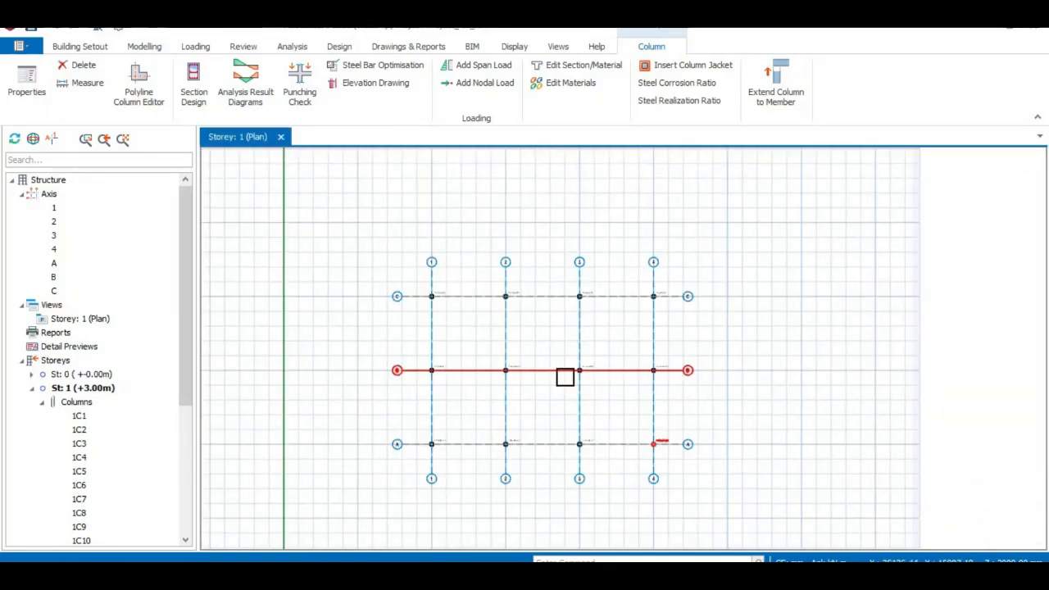
# - Start a new Normal type beam and set its width b to 225 mm and its depth h to 450 mm
pyautogui.scroll(4, 564, 375)
pyautogui.scroll(-5, 557, 381)
pyautogui.scroll(3, 550, 385)
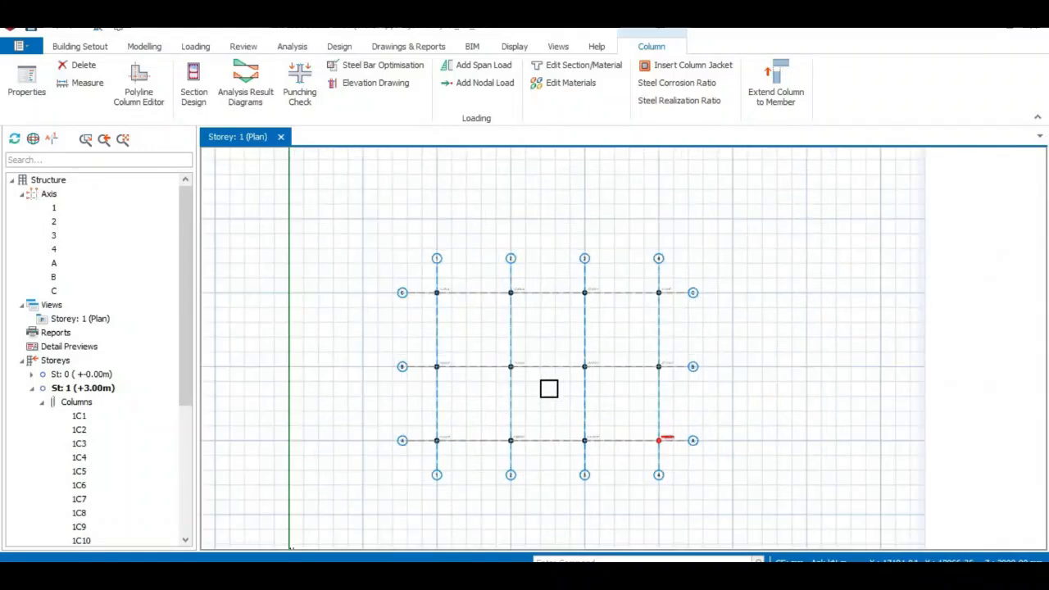
pyautogui.click(144, 46)
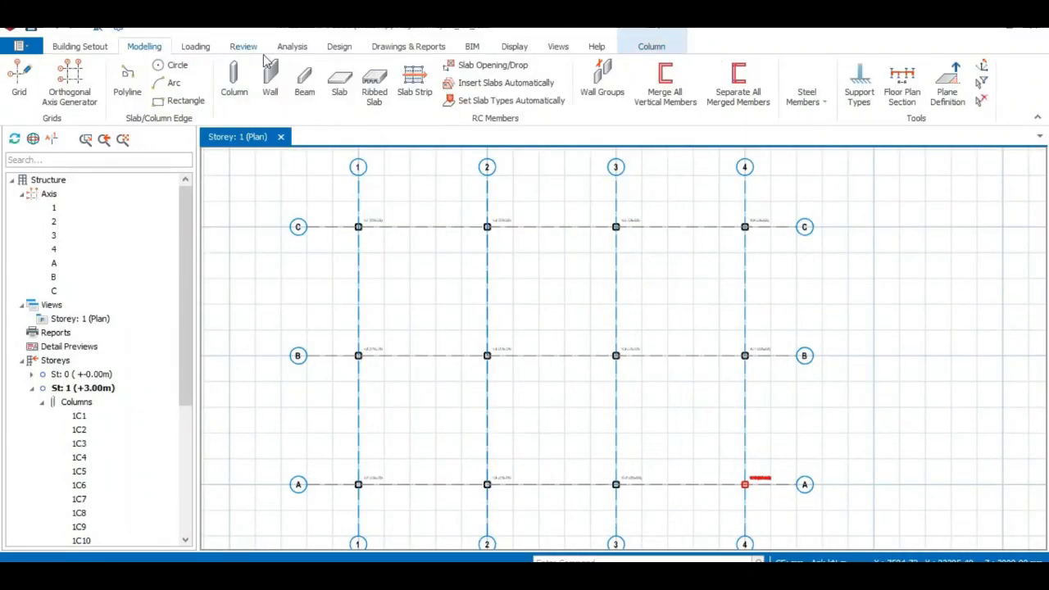
pyautogui.click(304, 82)
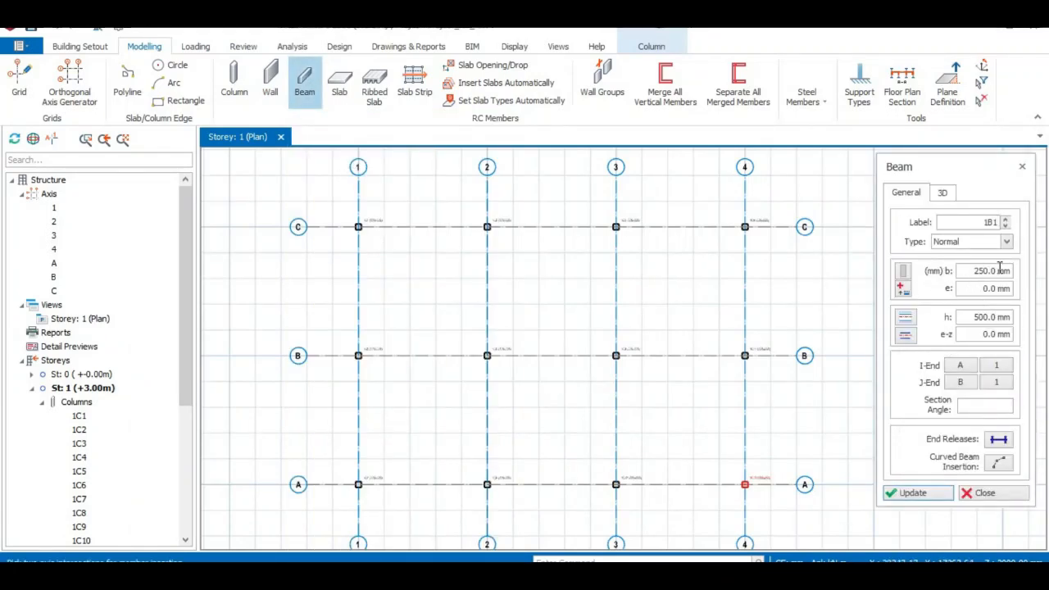
pyautogui.click(994, 270)
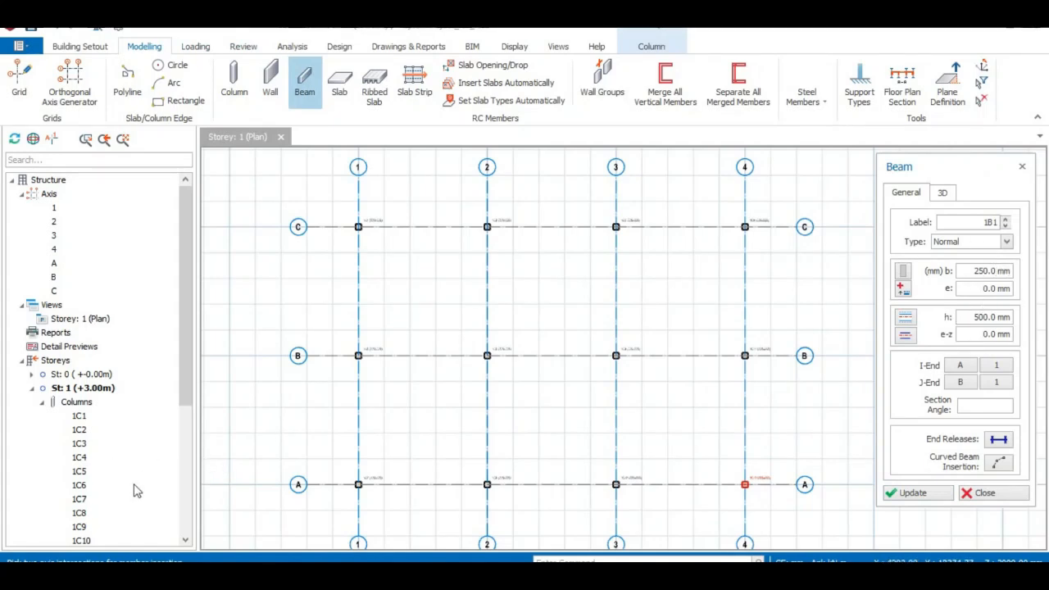
pyautogui.scroll(-2, 84, 455)
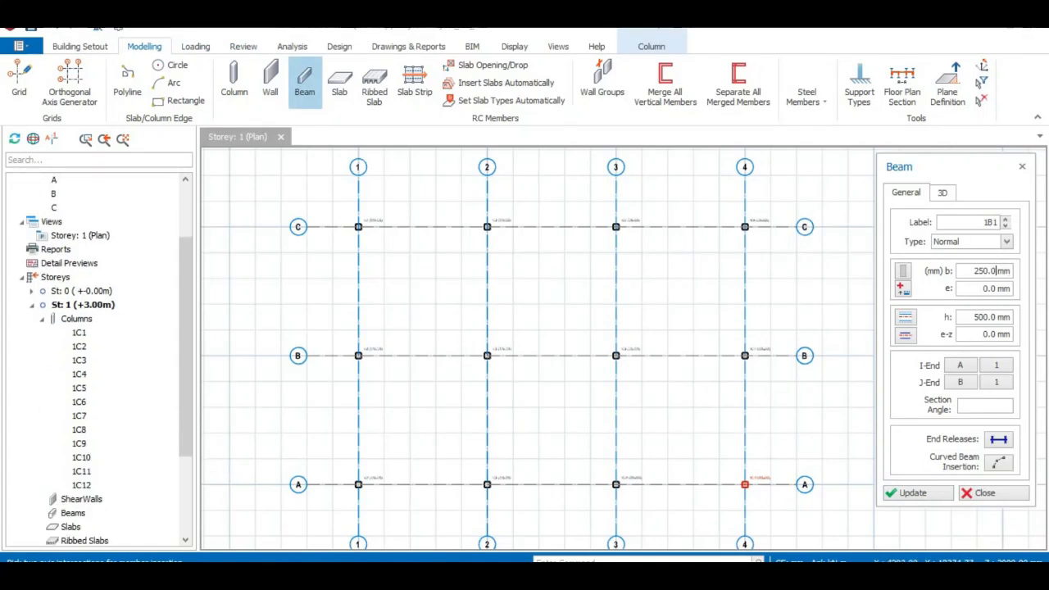
pyautogui.click(1006, 242)
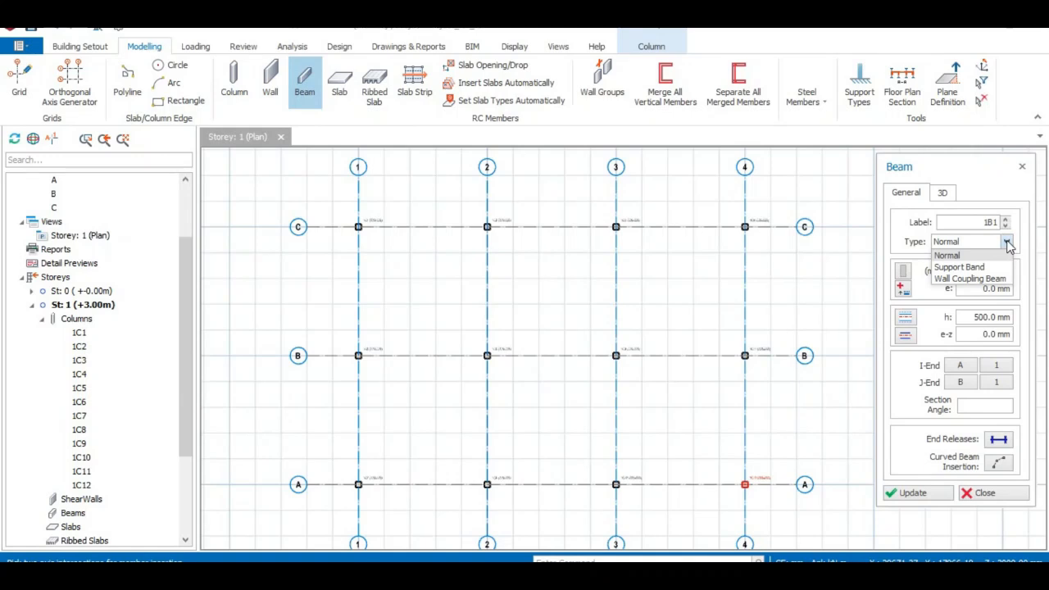
pyautogui.click(1007, 246)
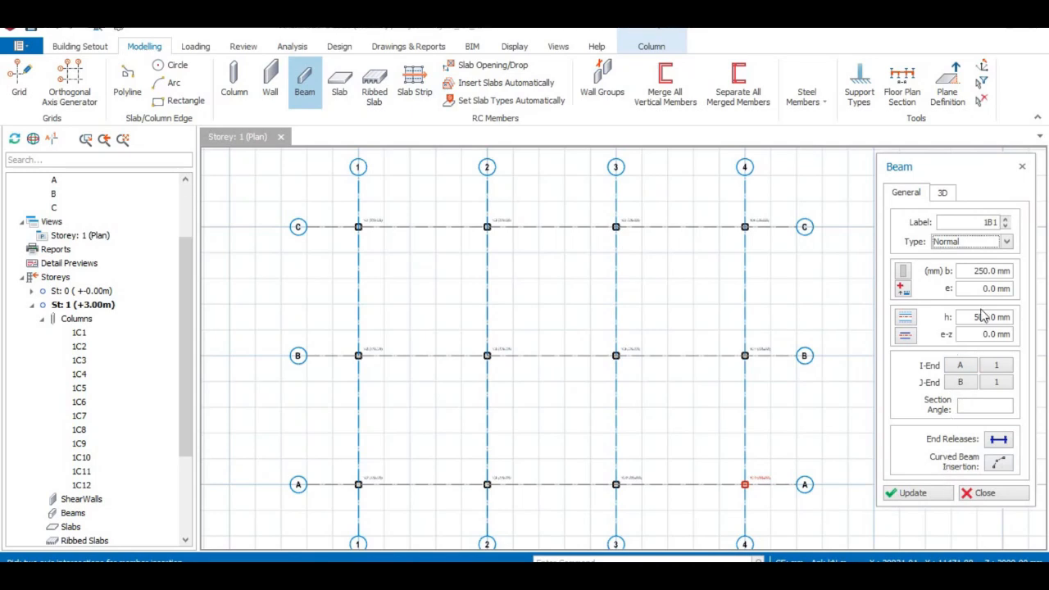
pyautogui.click(984, 271)
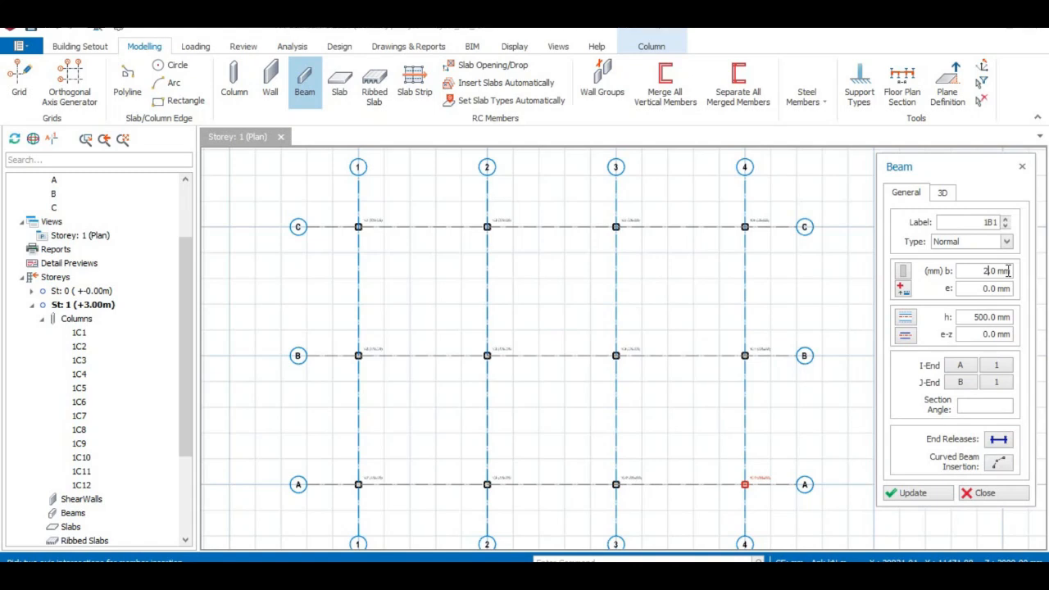
pyautogui.click(988, 317)
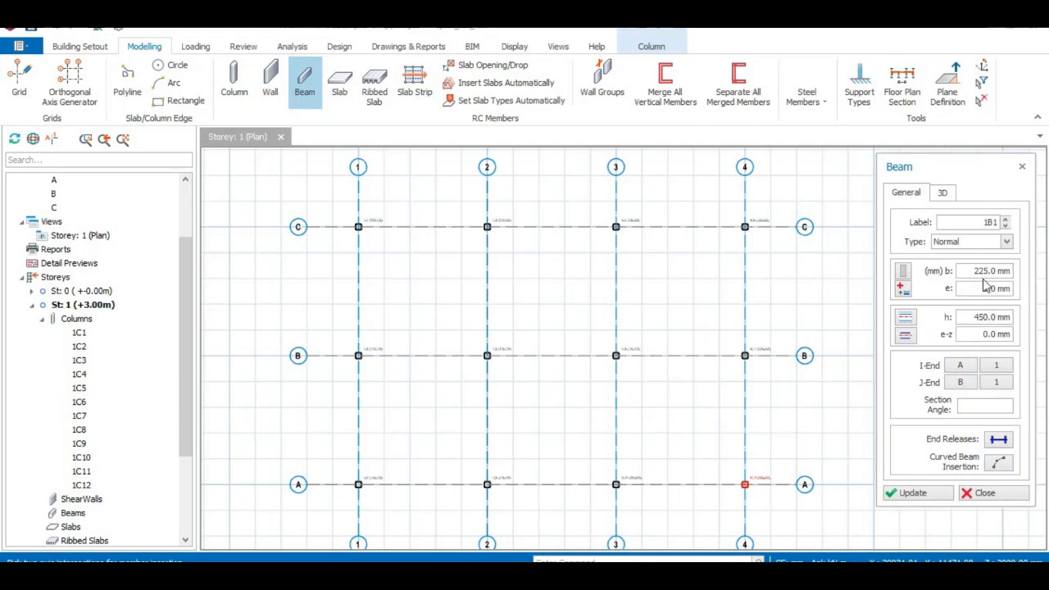
# - Insert the perimeter beams in a continuous run through intersections C1, C4, A4 and A1, closing back at C1
pyautogui.click(348, 218)
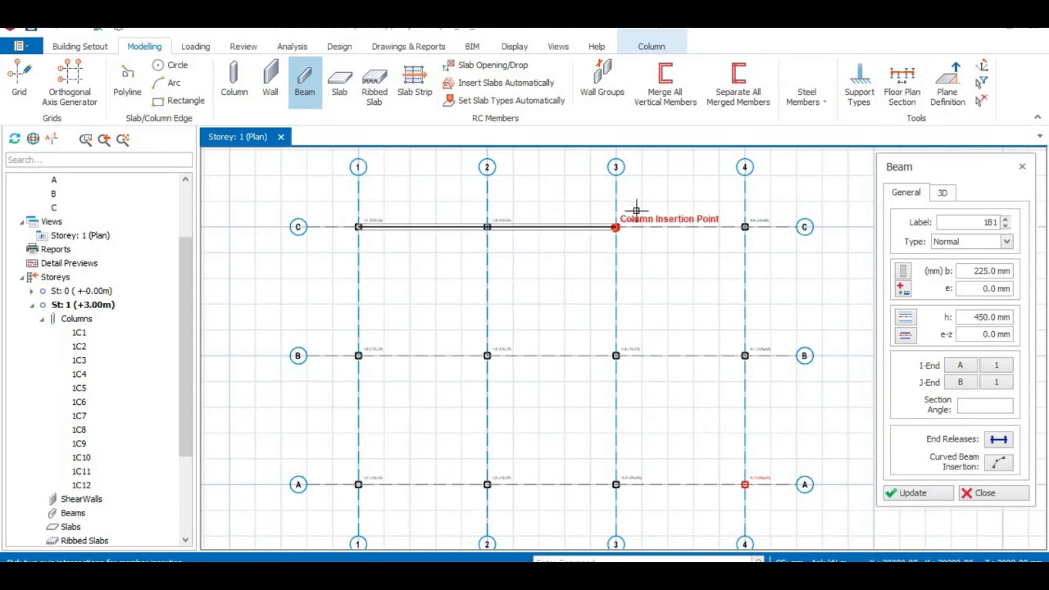
pyautogui.click(738, 214)
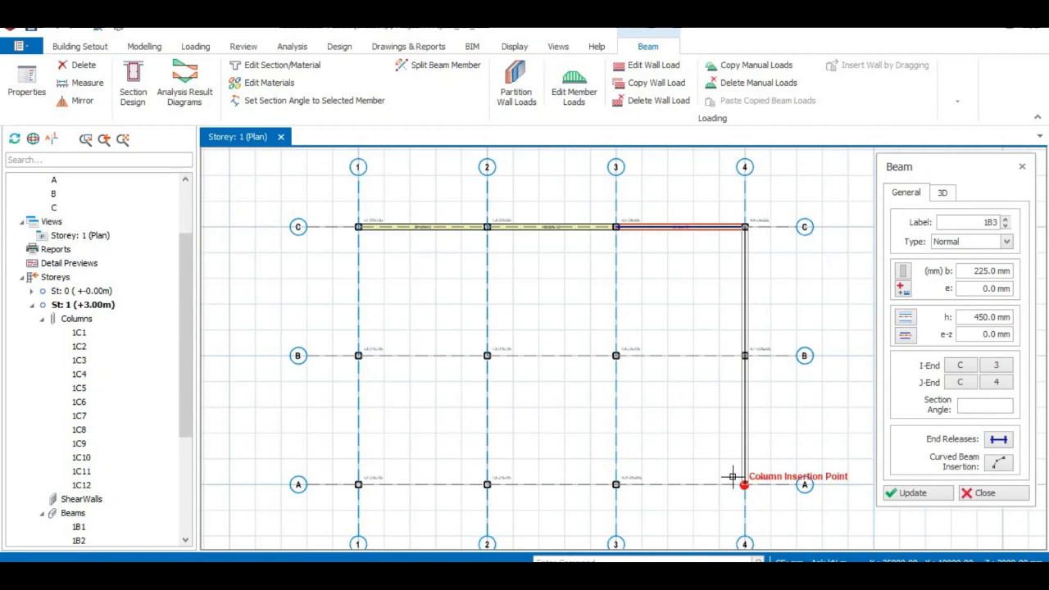
pyautogui.click(733, 477)
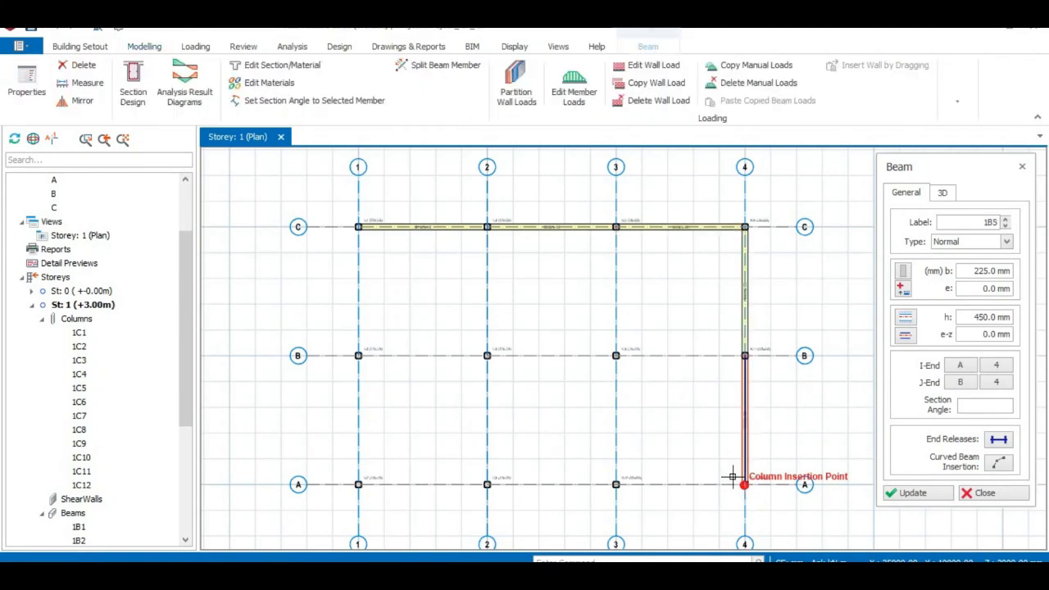
pyautogui.click(350, 475)
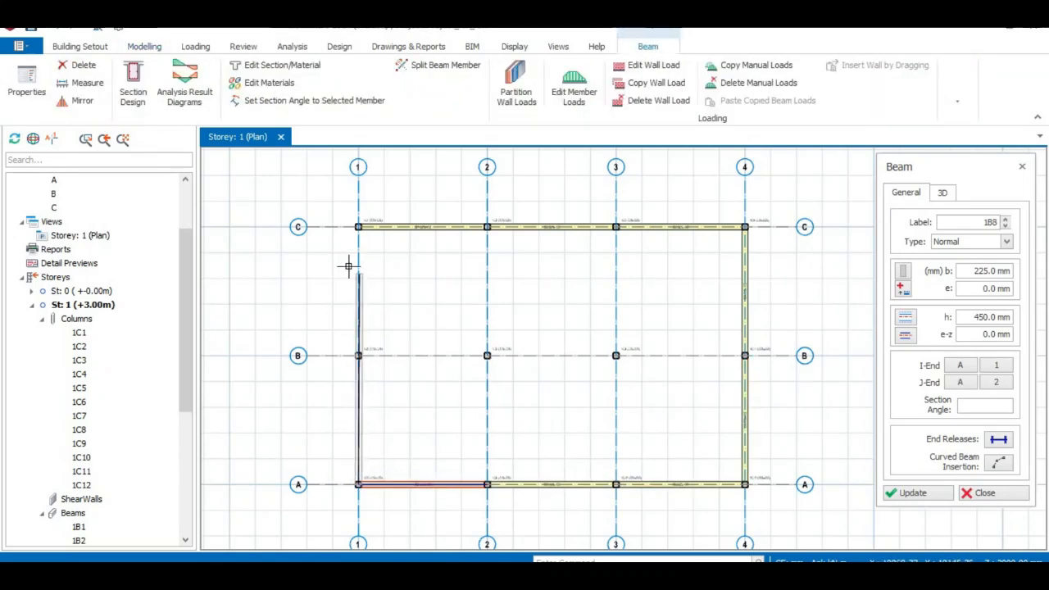
pyautogui.click(347, 217)
pyautogui.press('Escape')
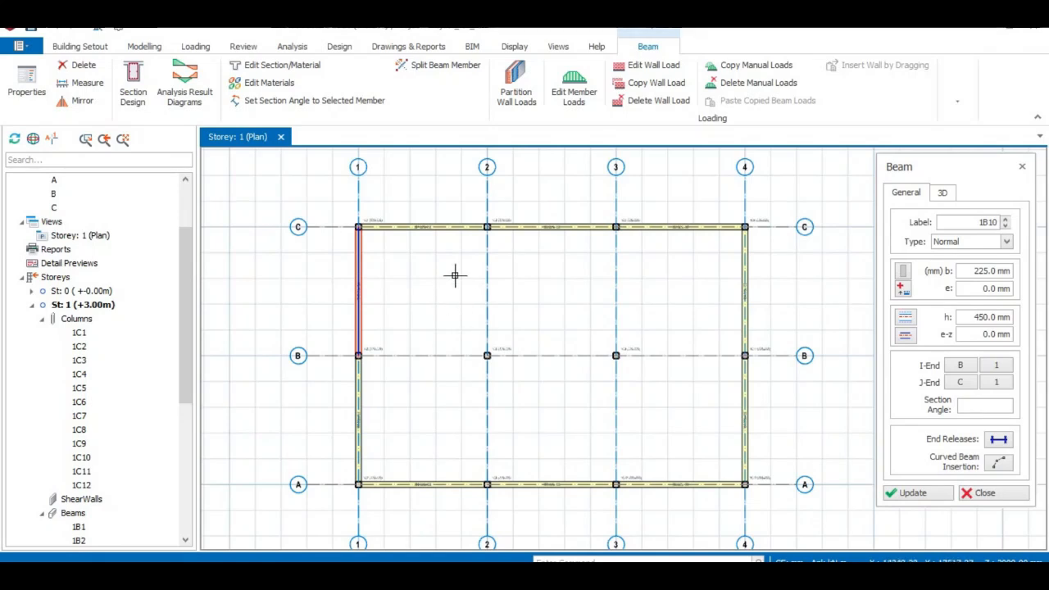
# - Insert the interior beams along axis B from axis 1 to axis 4
pyautogui.click(351, 343)
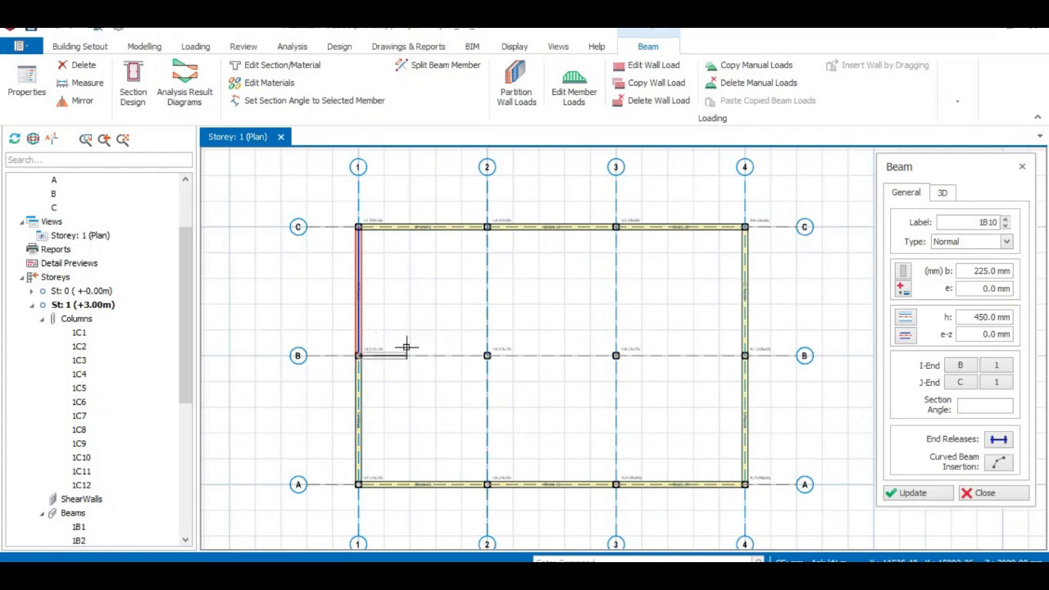
pyautogui.click(740, 349)
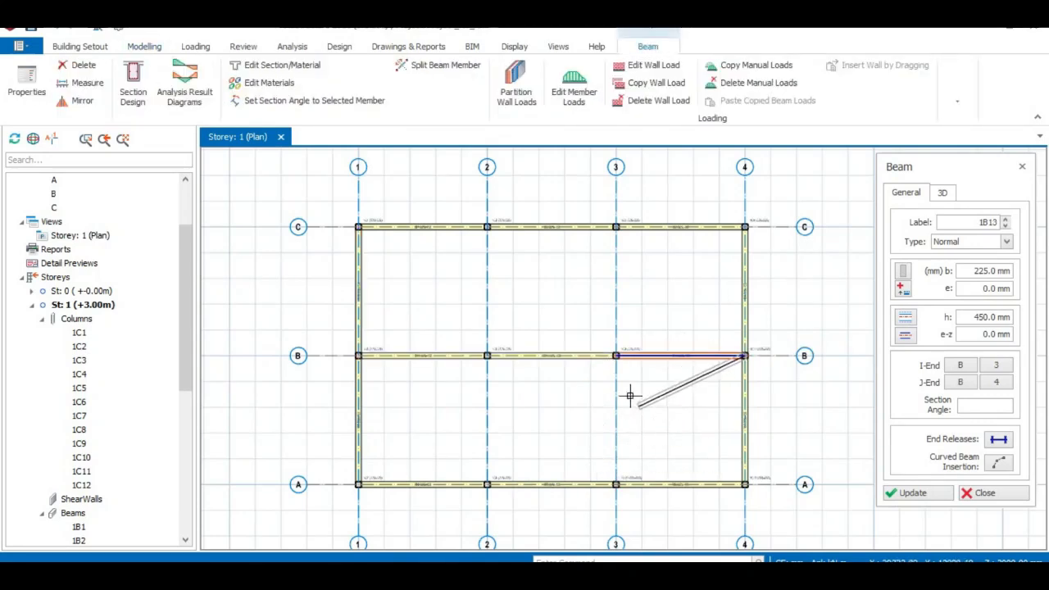
pyautogui.press('Escape')
# - Insert beams along axes 3 and 2, each from axis A to axis C, and finish beam insertion
pyautogui.click(604, 479)
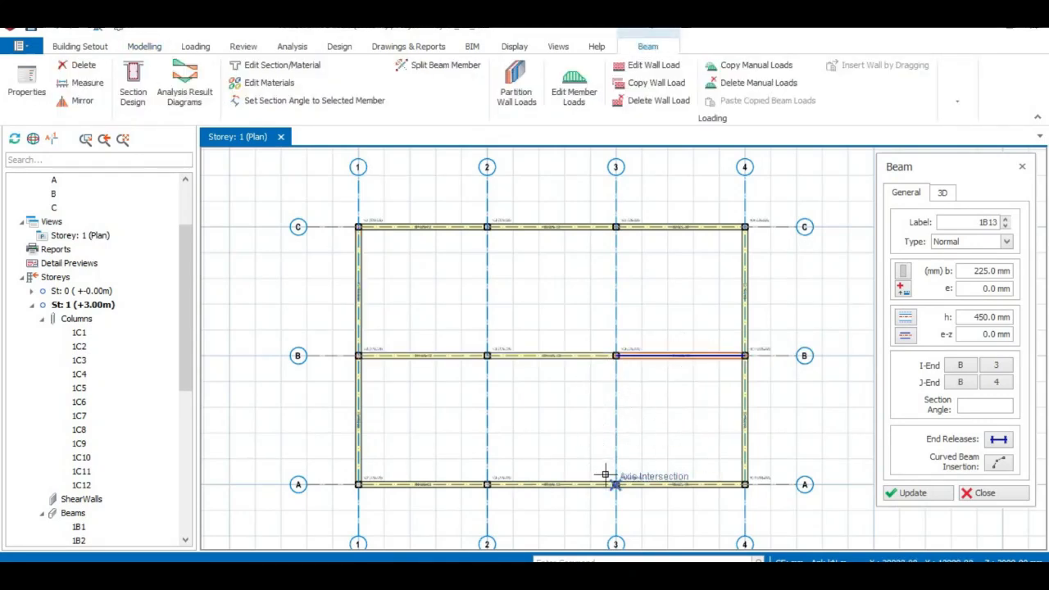
pyautogui.click(608, 221)
pyautogui.press('Escape')
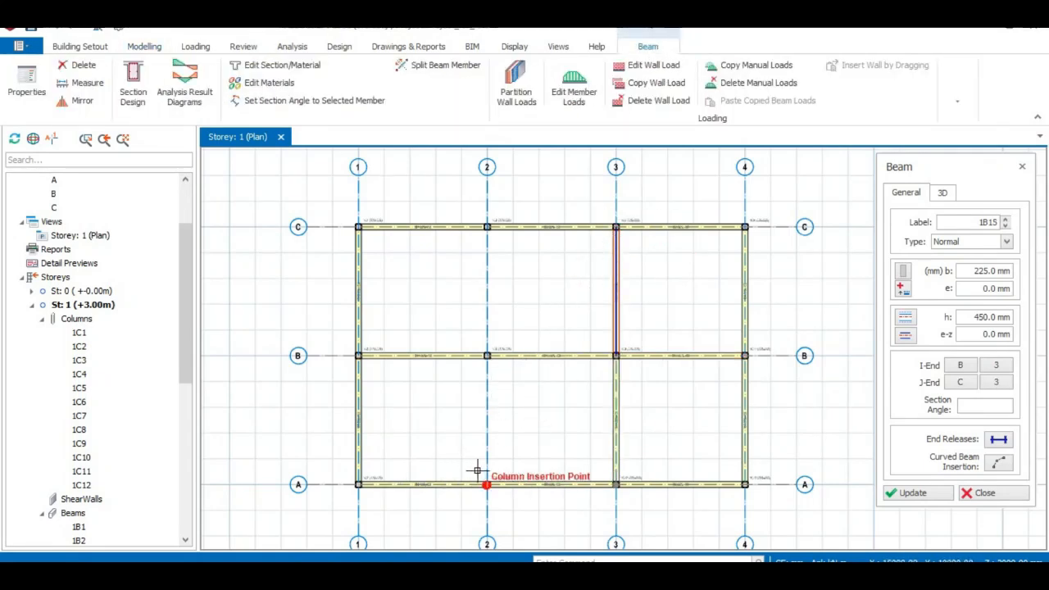
pyautogui.click(480, 475)
pyautogui.click(485, 223)
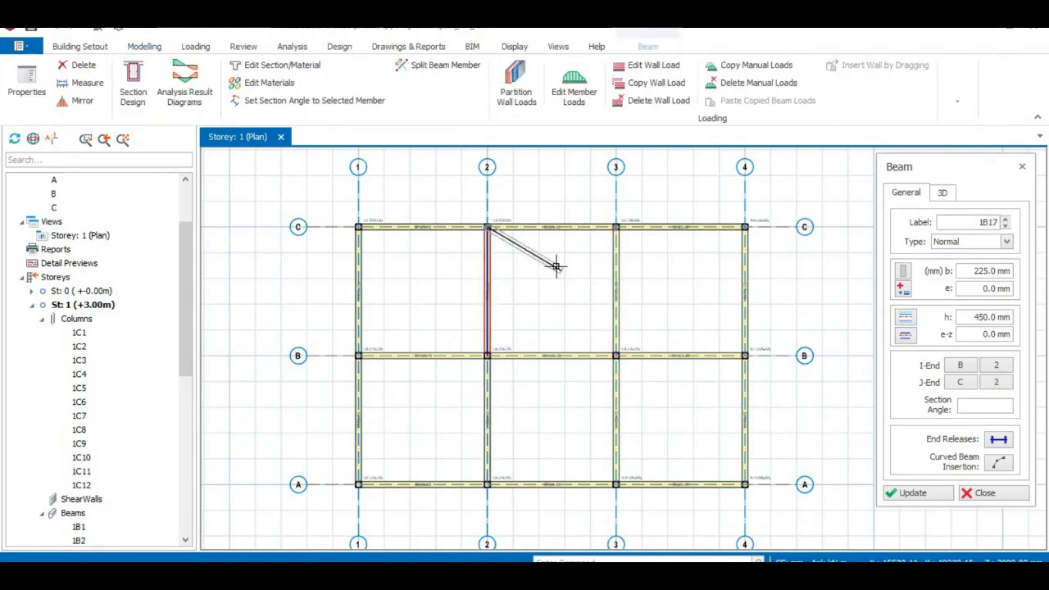
pyautogui.press('Escape')
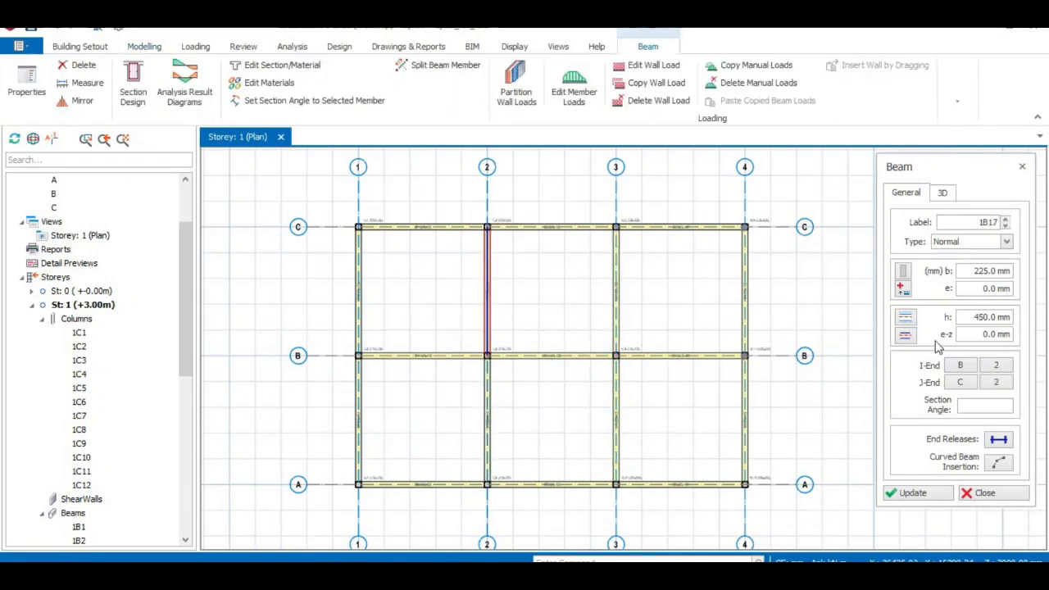
pyautogui.click(983, 493)
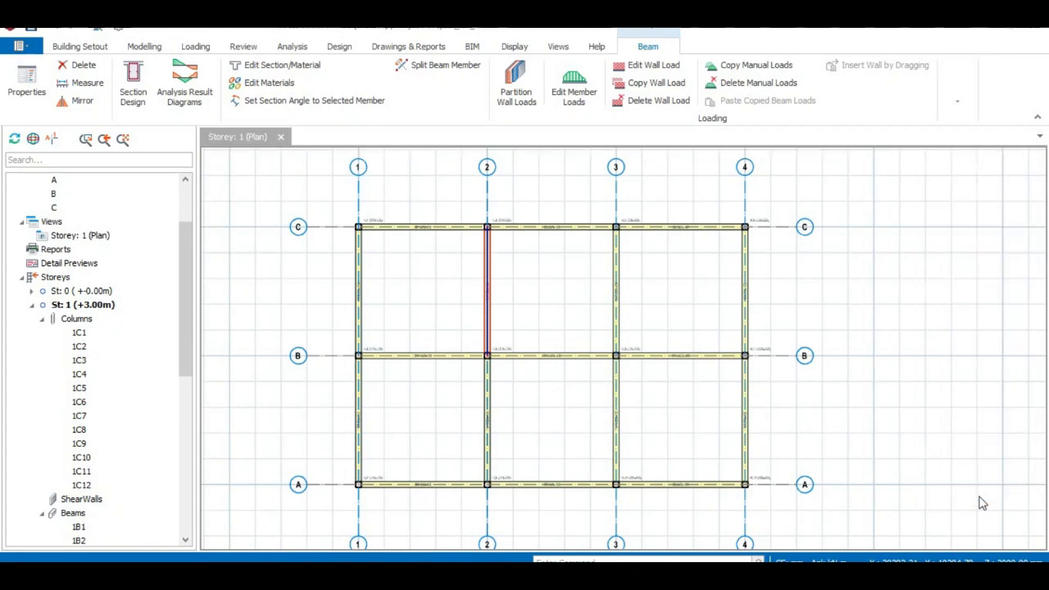
# - Examine the beam and column labels and section sizes close up across the storey plan
pyautogui.scroll(5, 639, 243)
pyautogui.scroll(2, 749, 238)
pyautogui.scroll(-2, 749, 237)
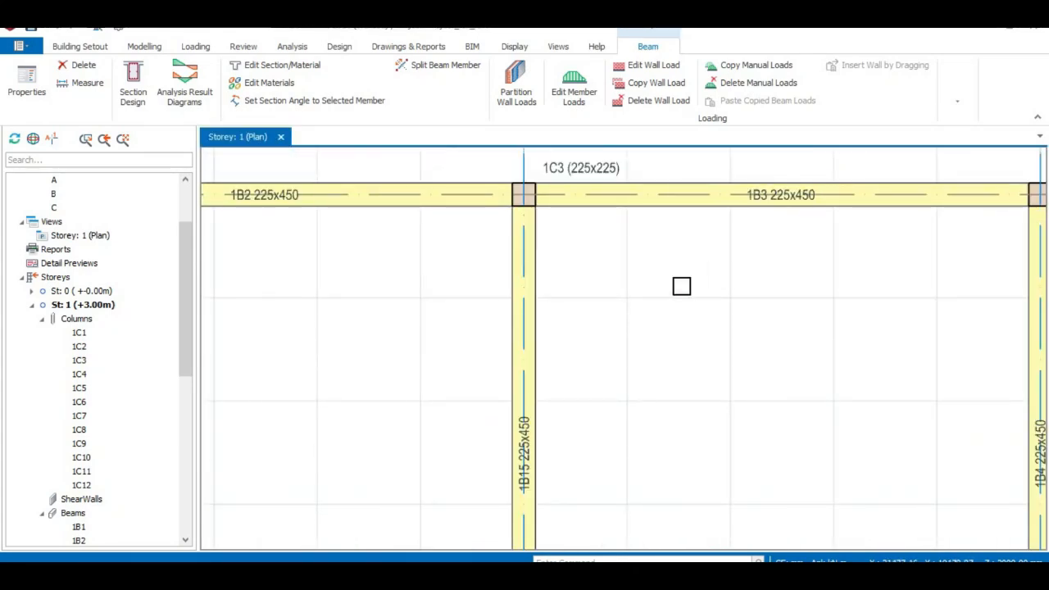
pyautogui.scroll(-3, 681, 286)
pyautogui.moveTo(447, 357); pyautogui.dragTo(700, 325, button='middle')
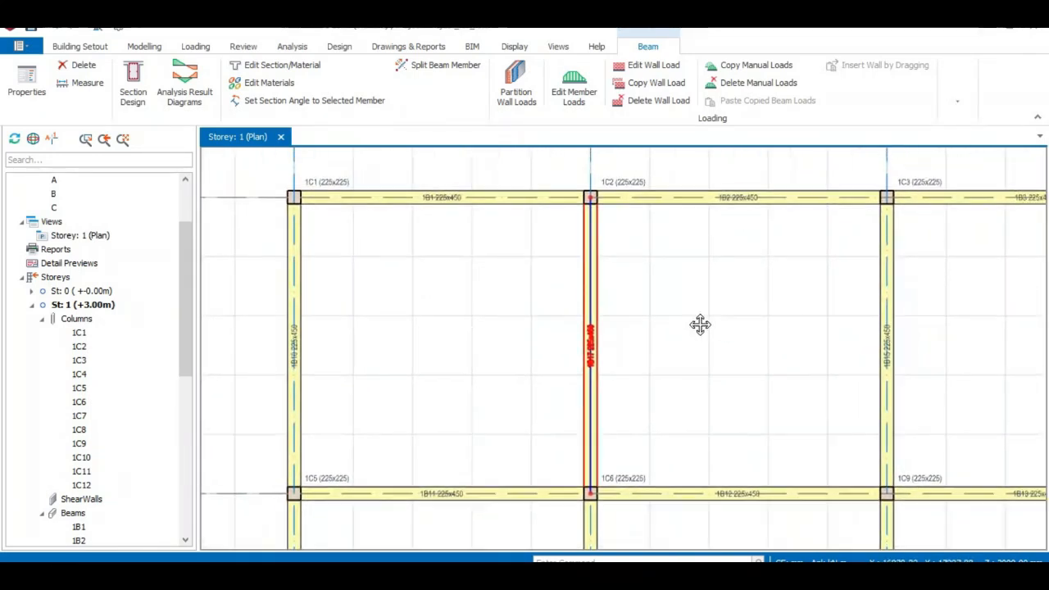
pyautogui.scroll(-4, 700, 325)
pyautogui.scroll(-3, 709, 358)
pyautogui.moveTo(617, 265); pyautogui.dragTo(592, 314, button='middle')
pyautogui.scroll(-1, 590, 306)
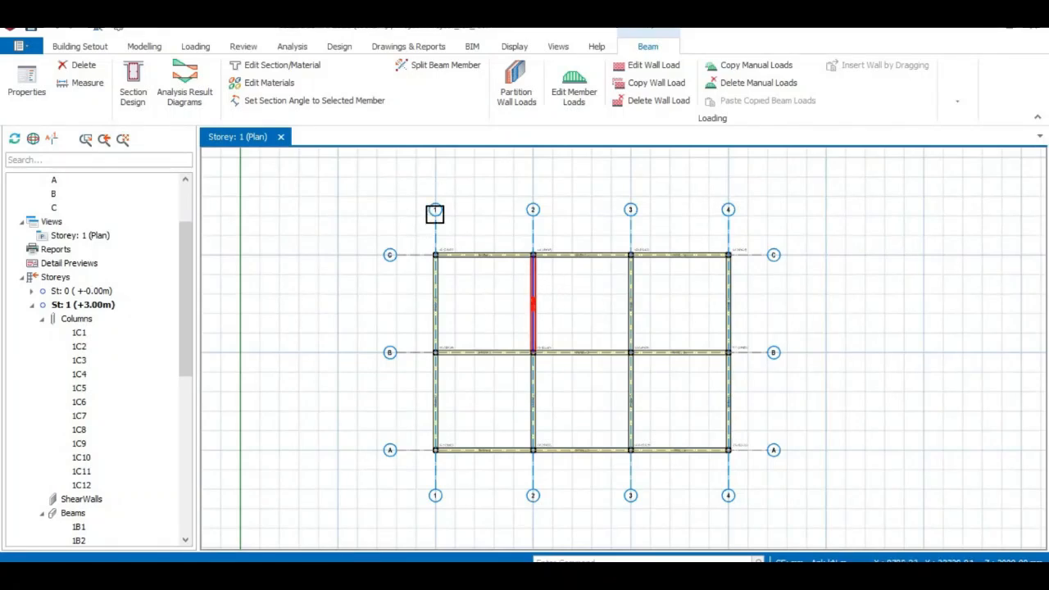
# - Try stretching the axis C side ends of axes 1 to 4 together outward by 1000 mm, and undo the stretch
pyautogui.click(443, 210)
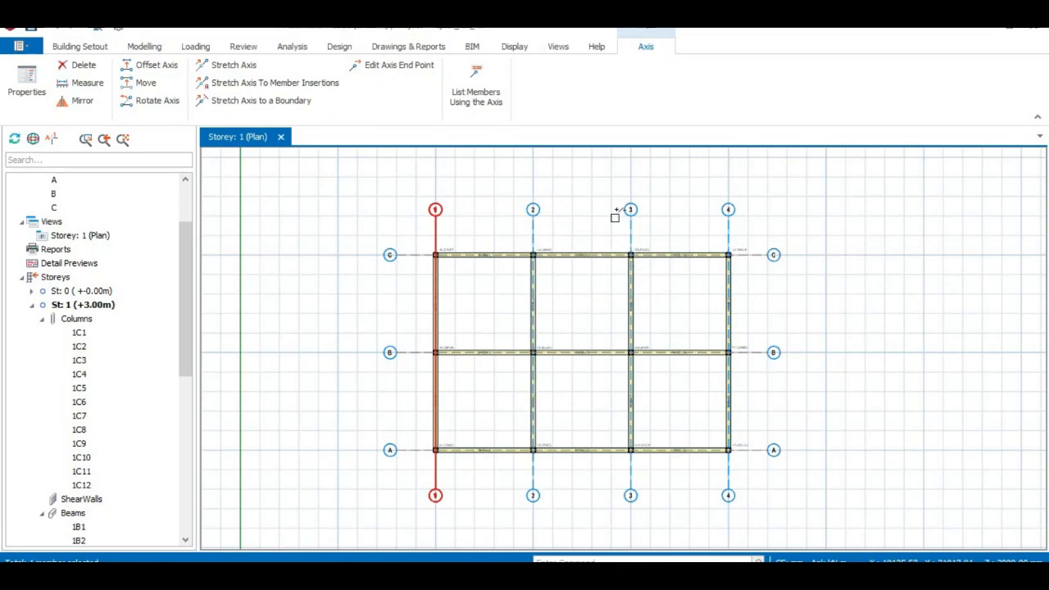
pyautogui.click(533, 209)
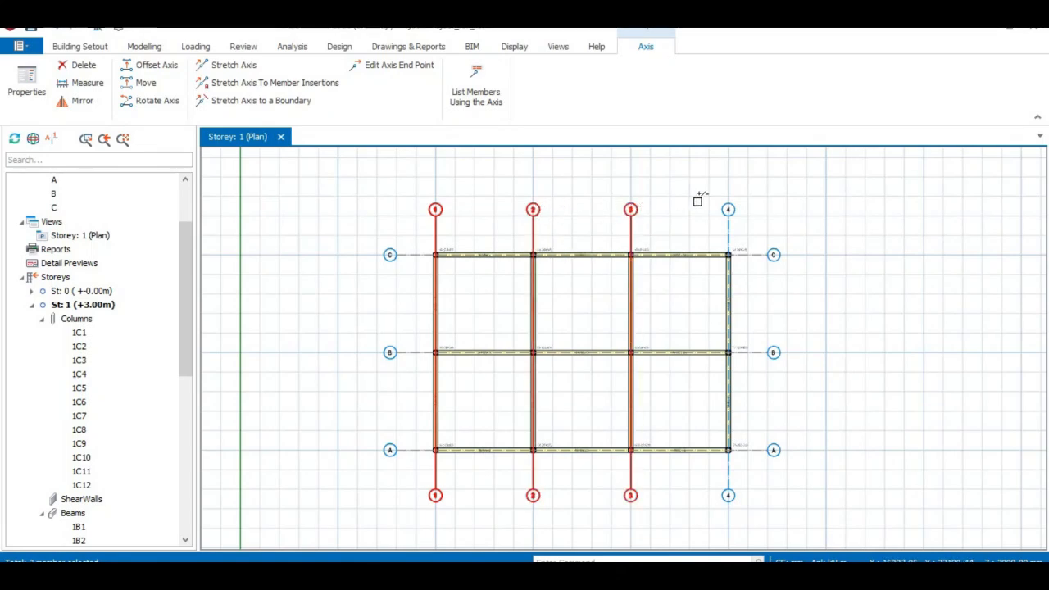
pyautogui.click(728, 207)
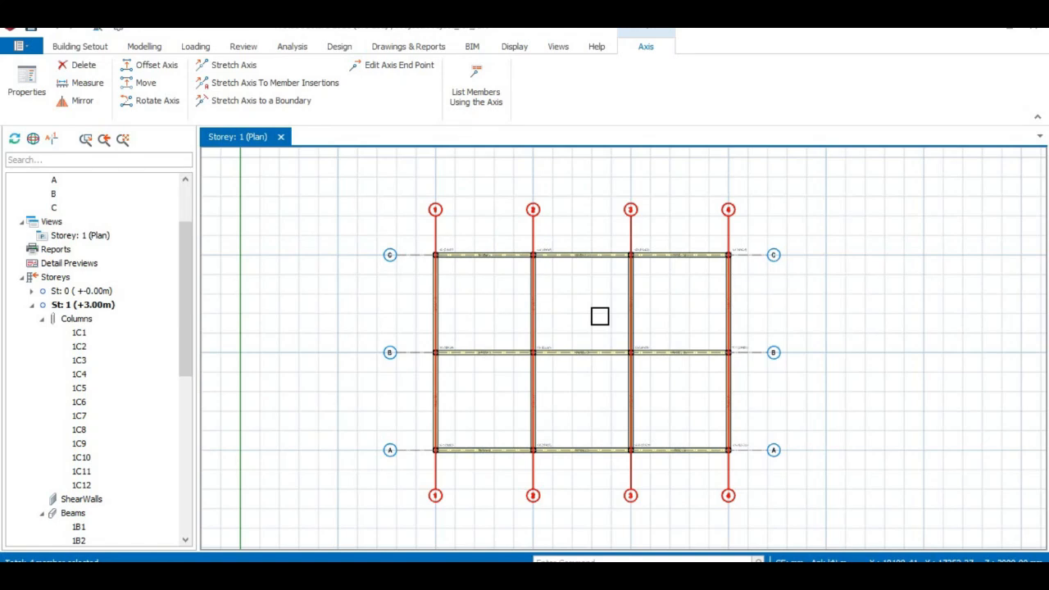
pyautogui.rightClick(435, 211)
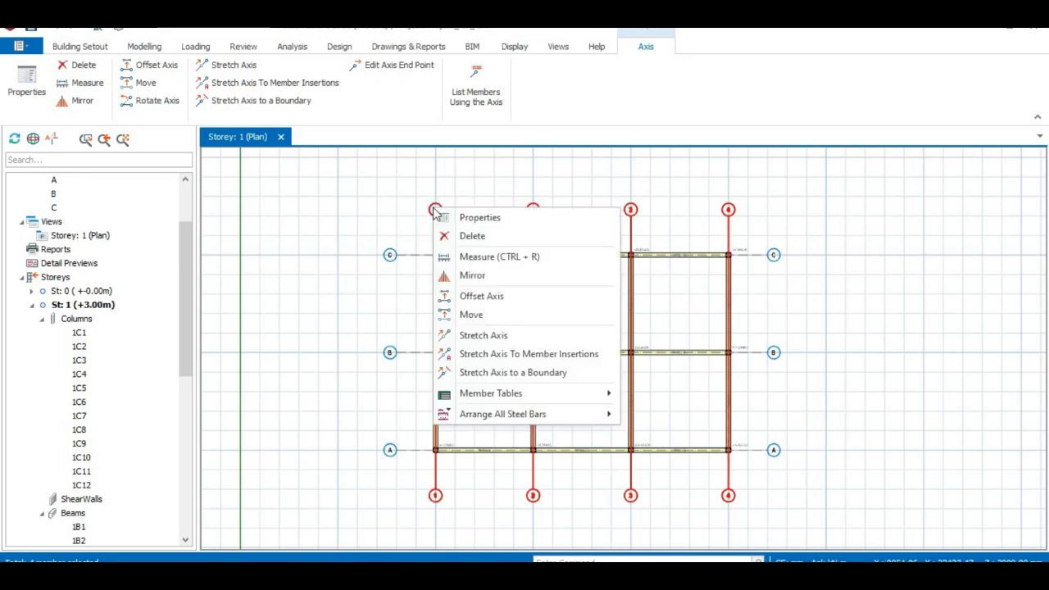
pyautogui.click(482, 335)
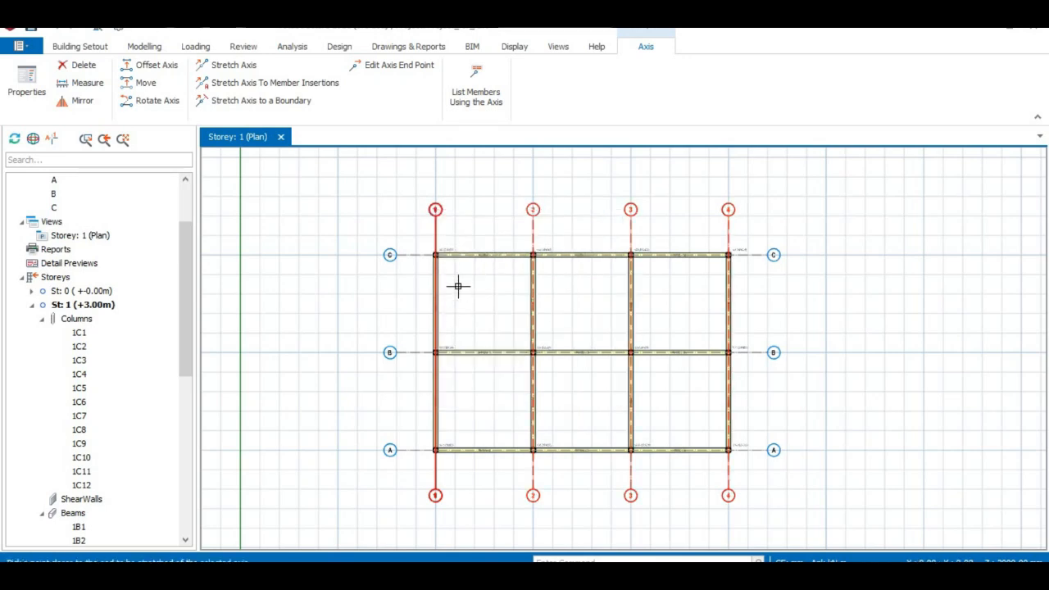
pyautogui.click(427, 206)
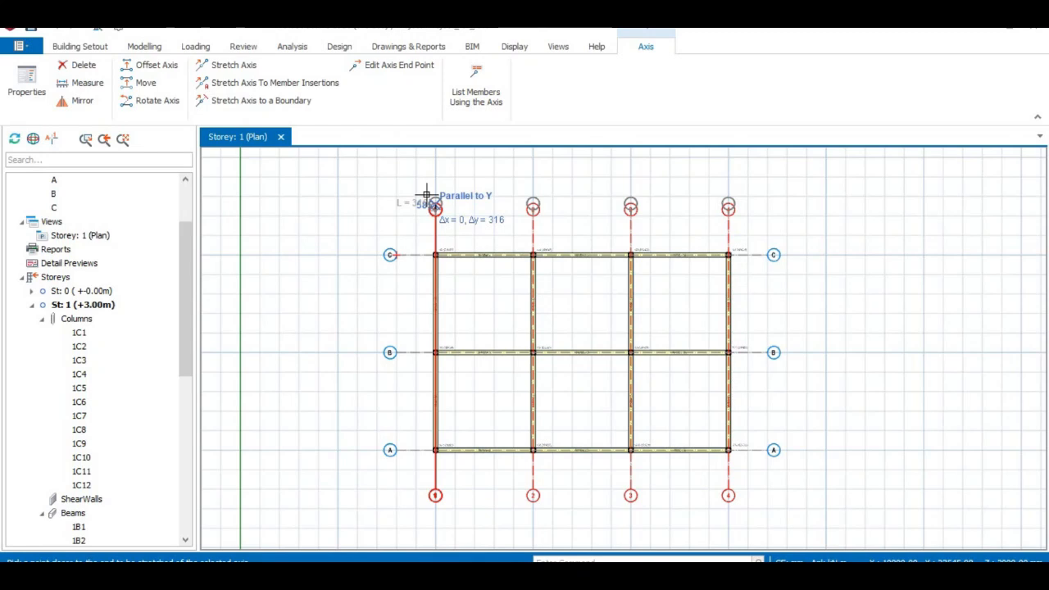
pyautogui.press('Tab')
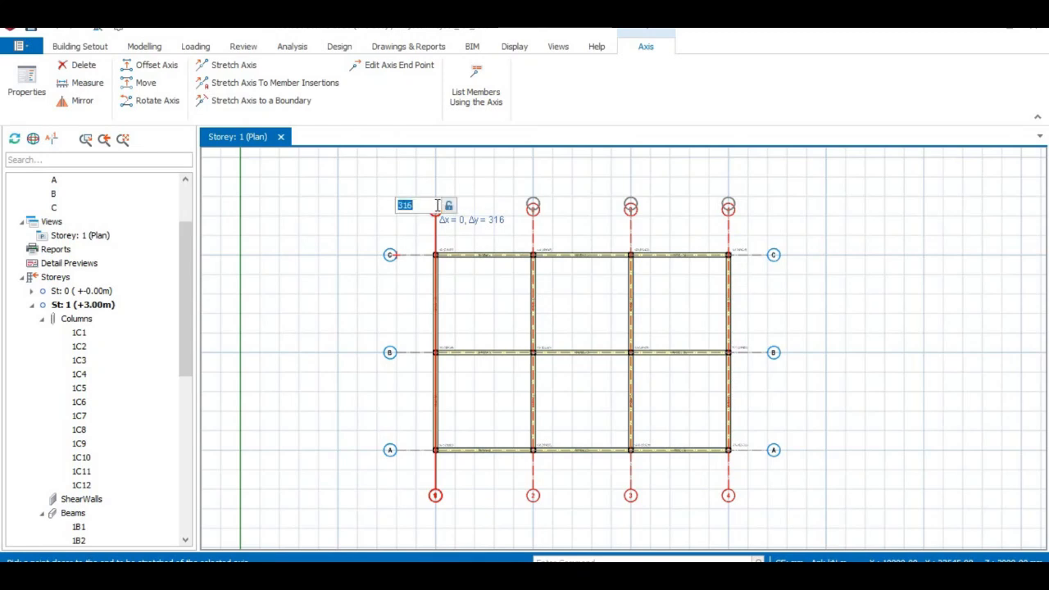
pyautogui.write('1000')
pyautogui.press('Return')
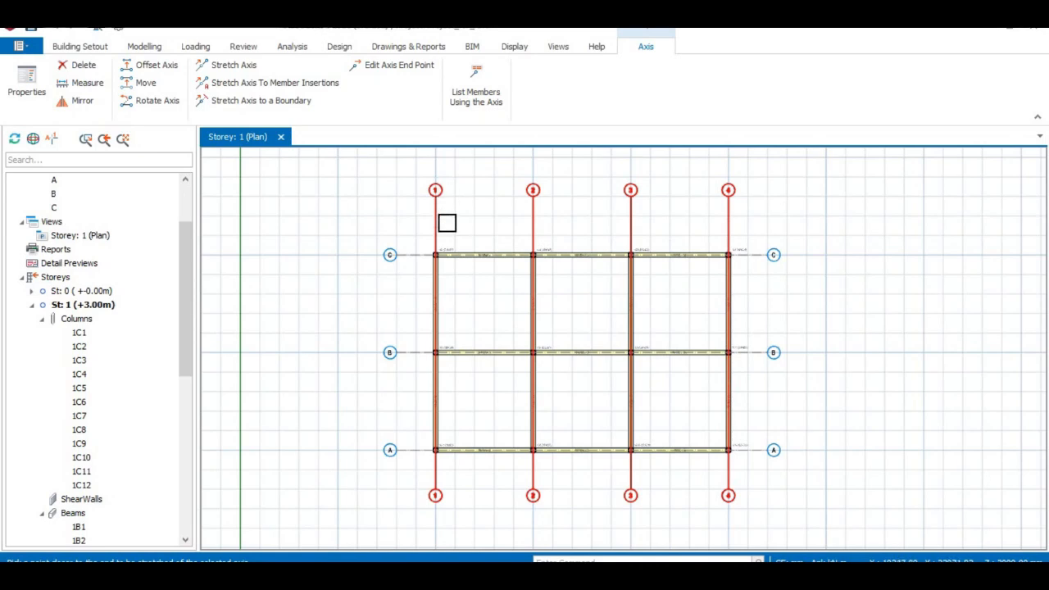
pyautogui.click(446, 222)
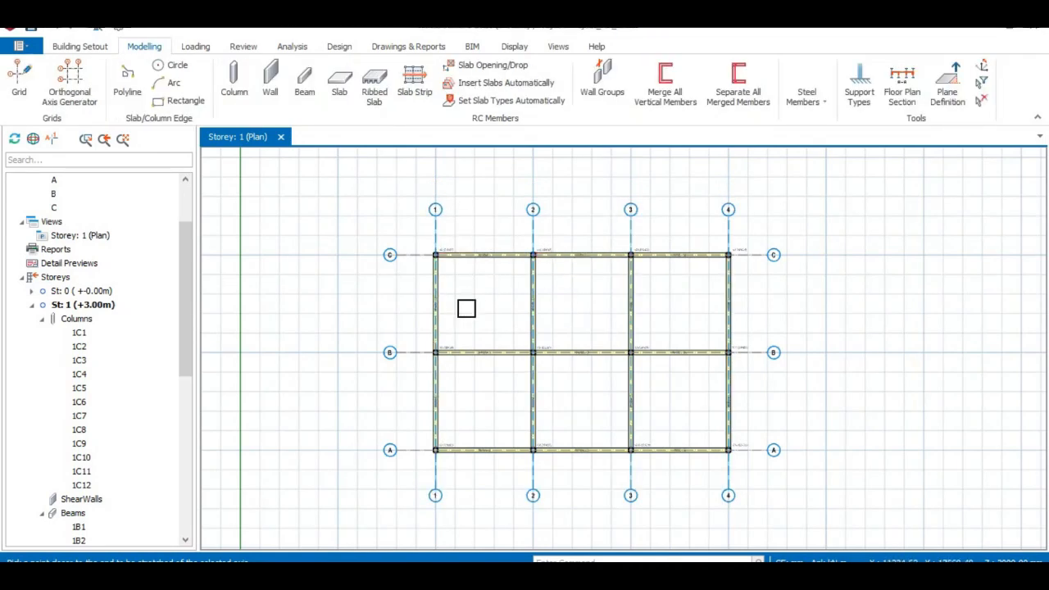
# - Collapse the Columns, Beams and Axis groups in the structure tree
pyautogui.click(42, 319)
pyautogui.scroll(-3, 57, 359)
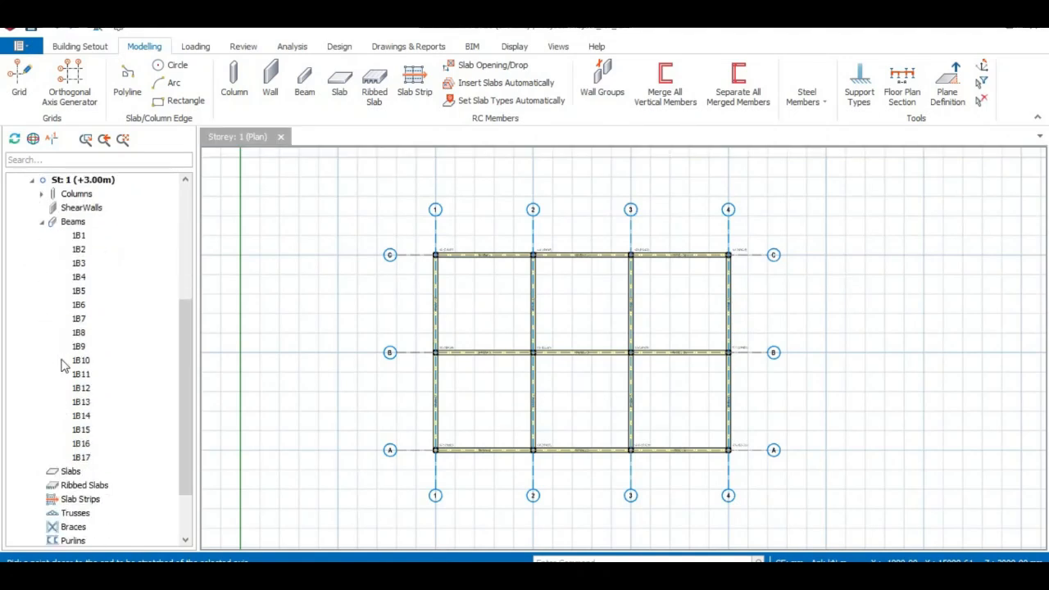
pyautogui.click(42, 222)
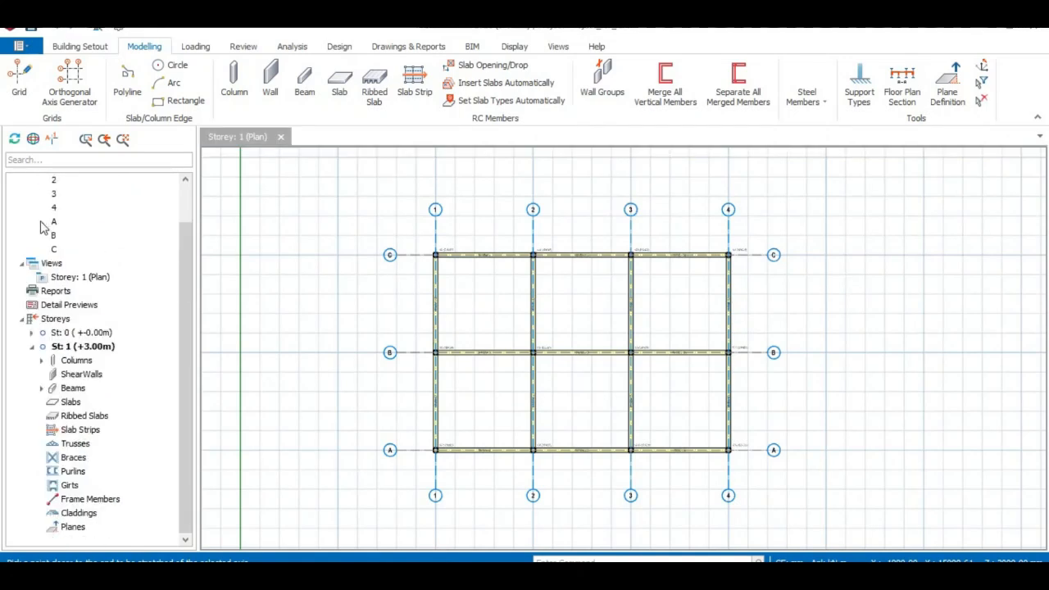
pyautogui.scroll(1, 107, 256)
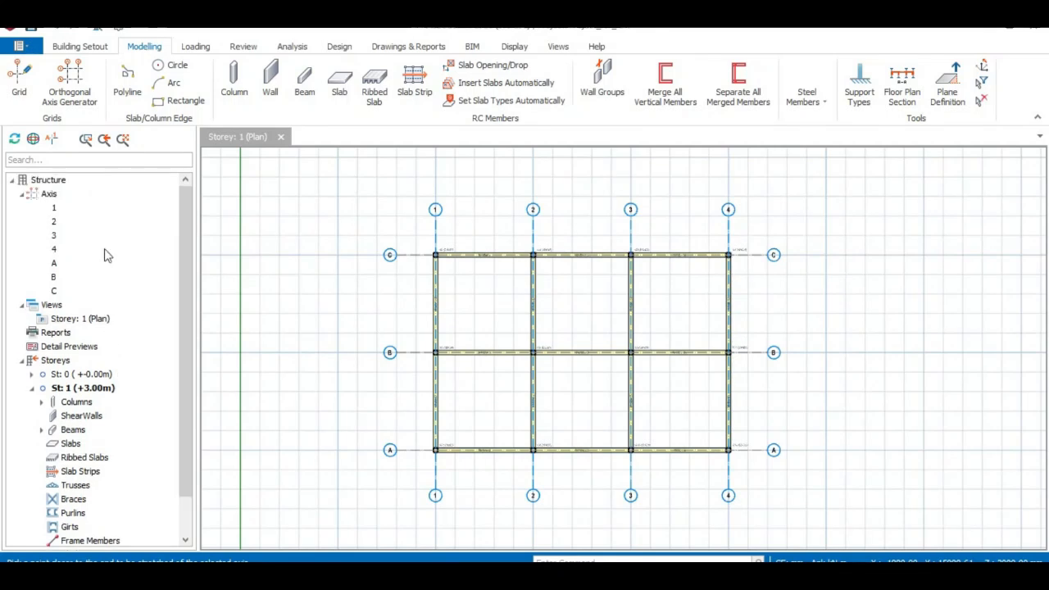
pyautogui.click(23, 195)
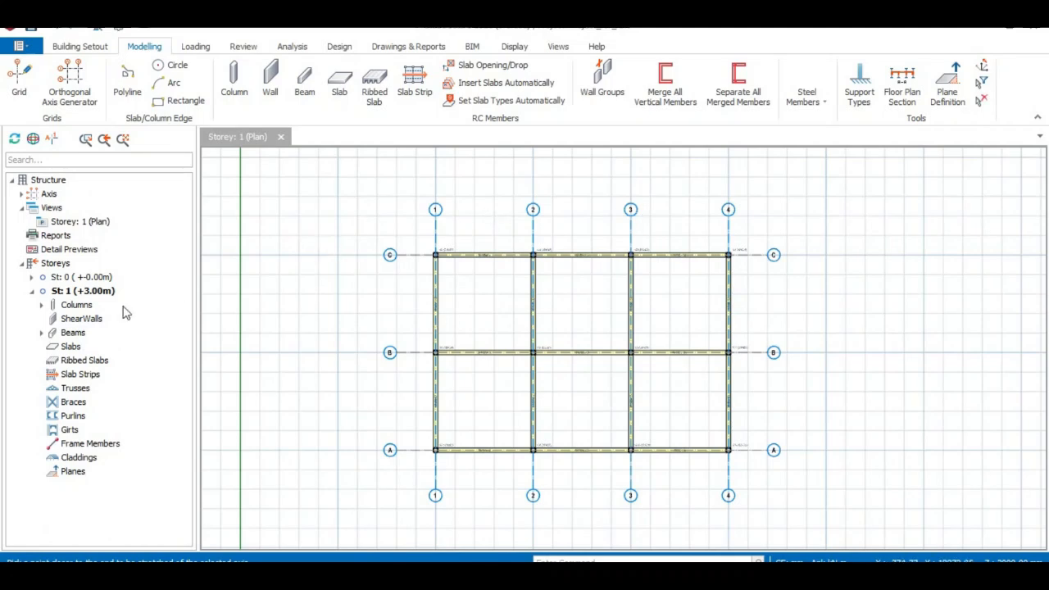
# - Change the Storey 1 view to 3D, inspect the column and beam frame from several sides, and return to plan view
pyautogui.click(92, 222)
pyautogui.rightClick(93, 223)
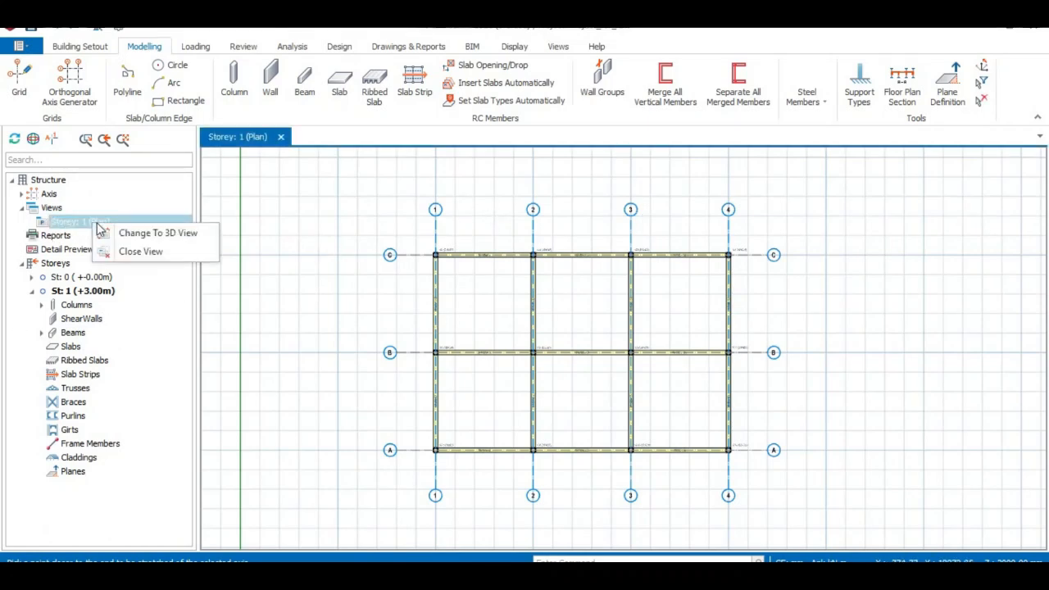
pyautogui.click(154, 233)
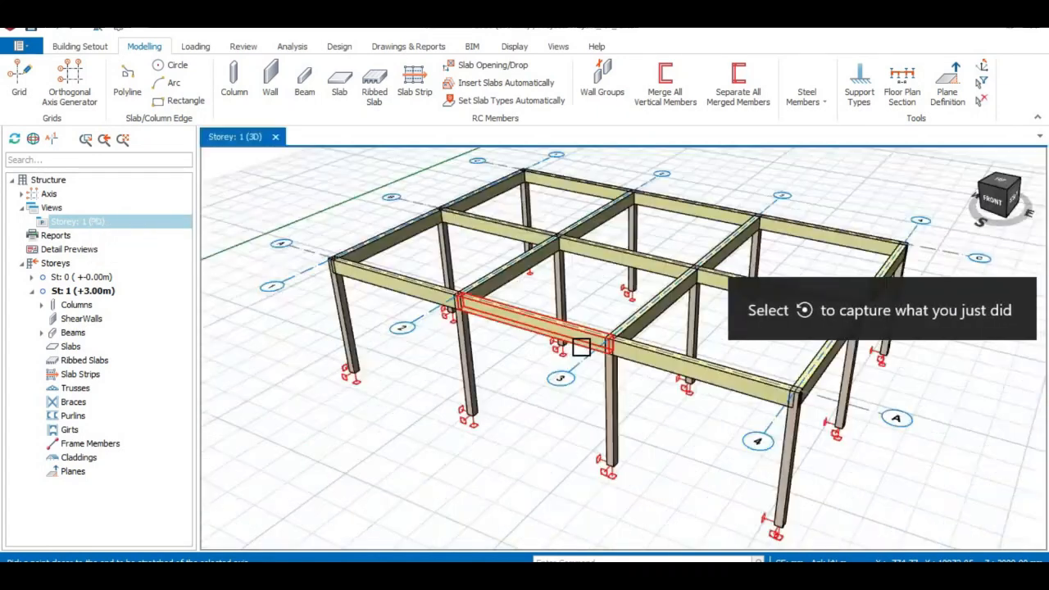
pyautogui.moveTo(644, 467); pyautogui.dragTo(587, 458, button='right')
pyautogui.scroll(-3, 587, 458)
pyautogui.moveTo(688, 453); pyautogui.dragTo(575, 425, button='middle')
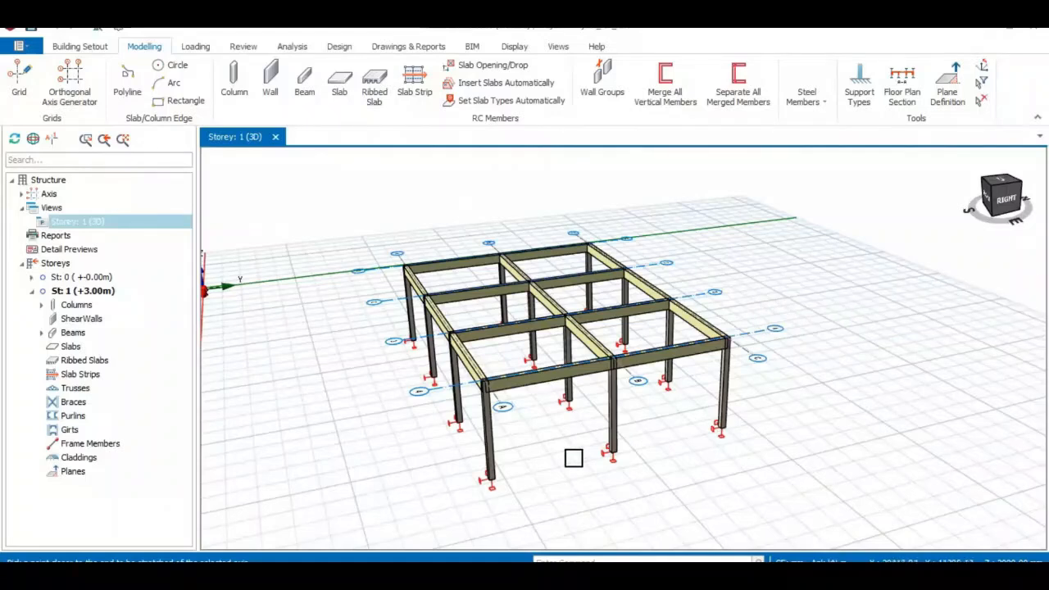
pyautogui.moveTo(664, 481); pyautogui.dragTo(554, 458, button='right')
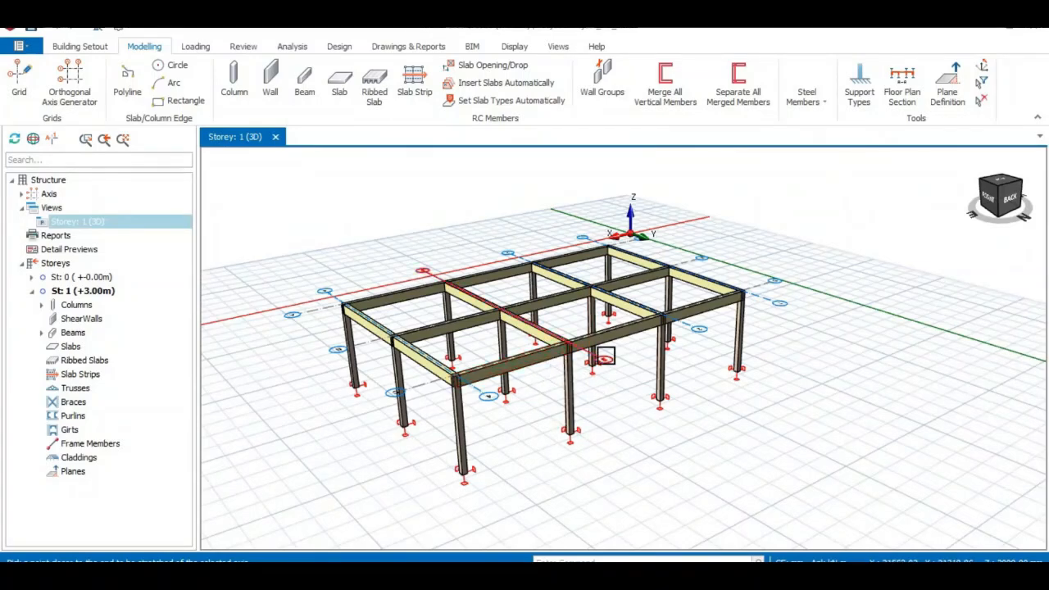
pyautogui.moveTo(724, 384); pyautogui.dragTo(664, 402, button='right')
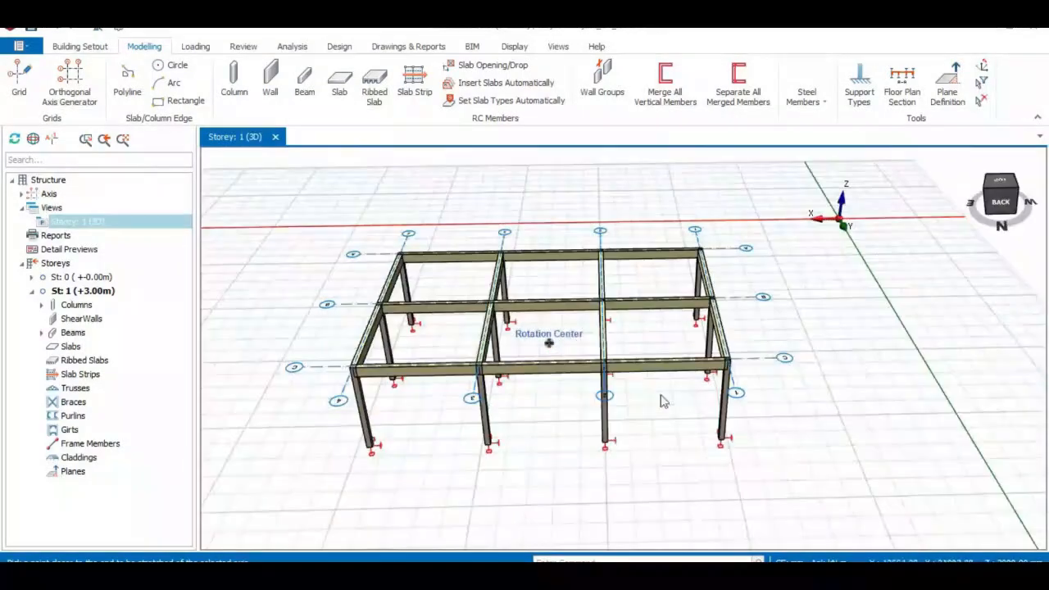
pyautogui.rightClick(104, 225)
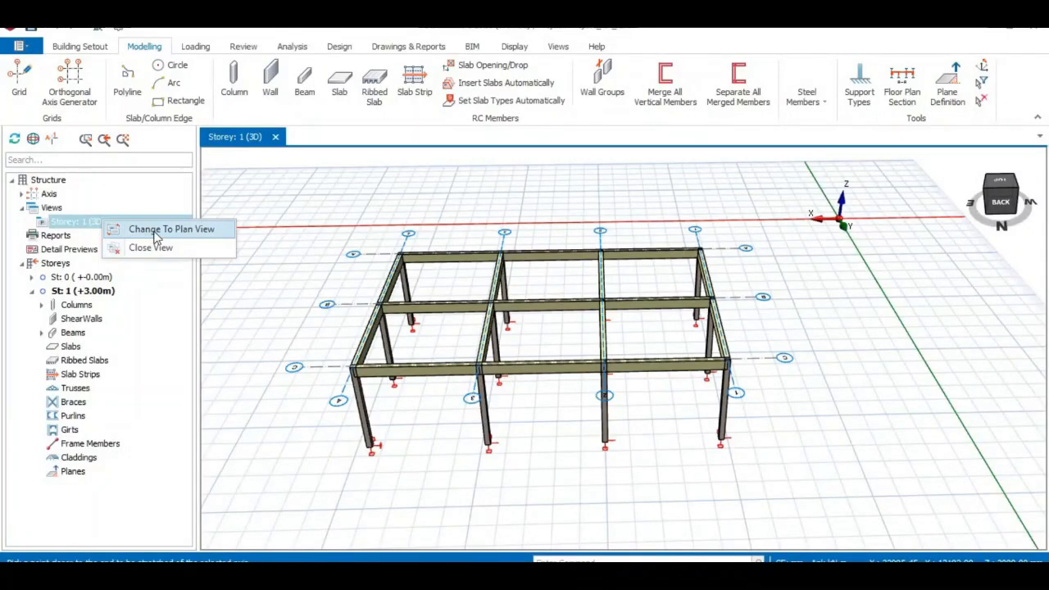
pyautogui.click(187, 237)
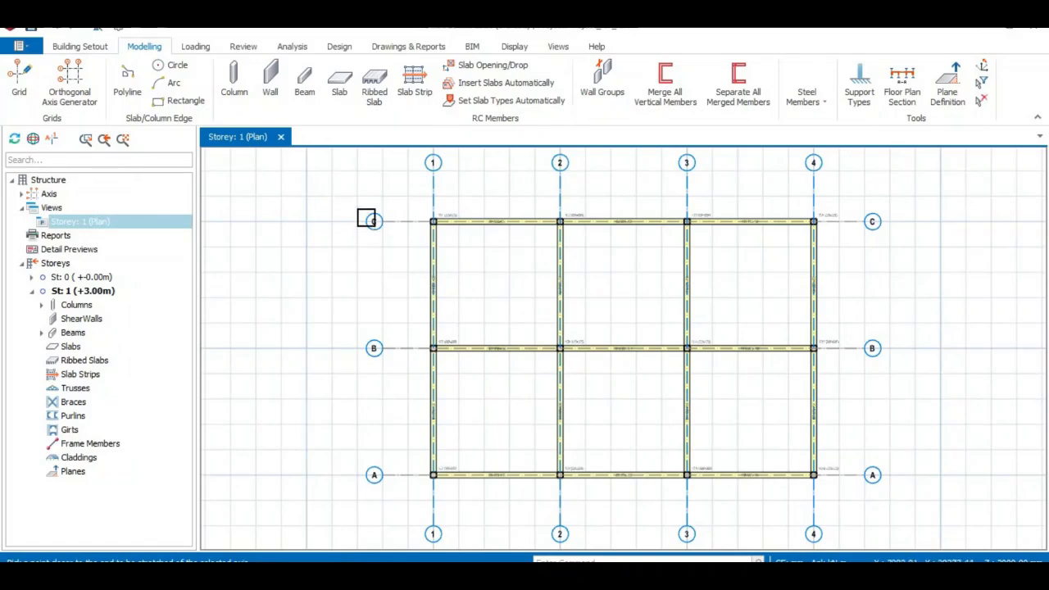
# - Open a separate 3D Physical Model view of Storey 1 alongside the plan and view the whole frame from the right
pyautogui.rightClick(325, 143)
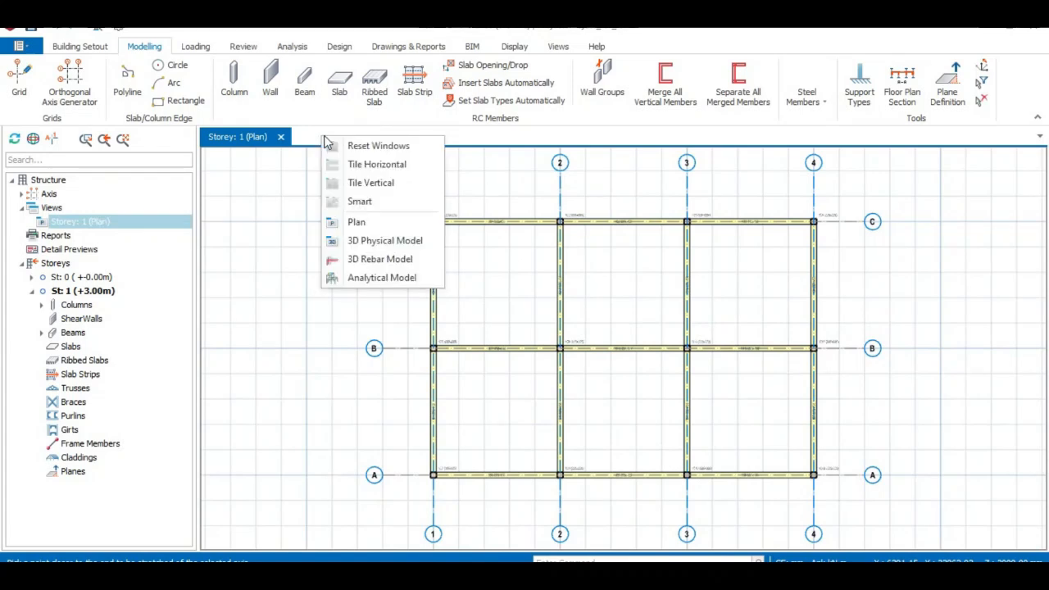
pyautogui.click(396, 241)
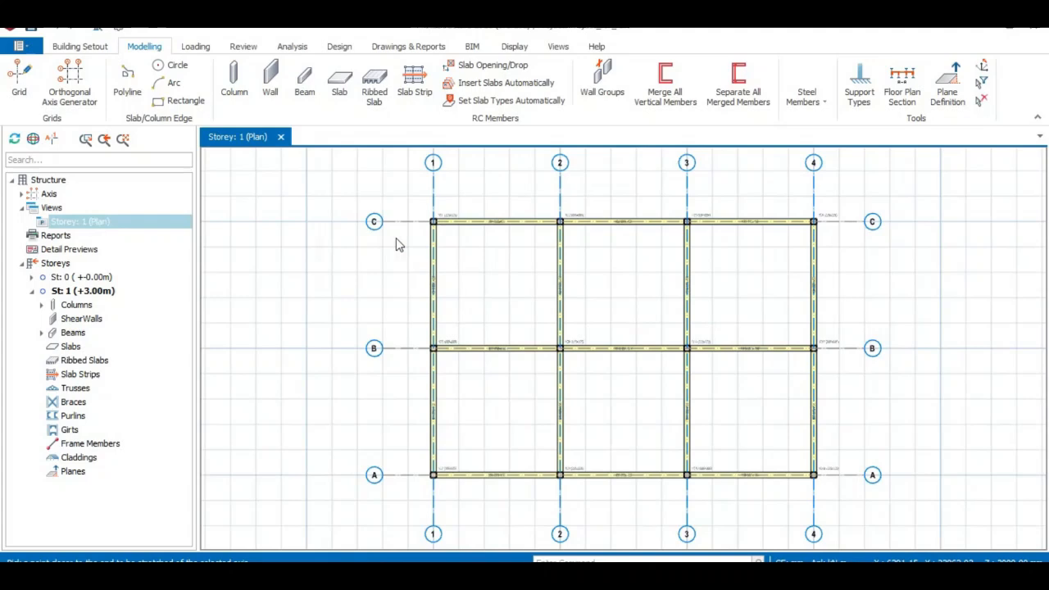
pyautogui.click(316, 138)
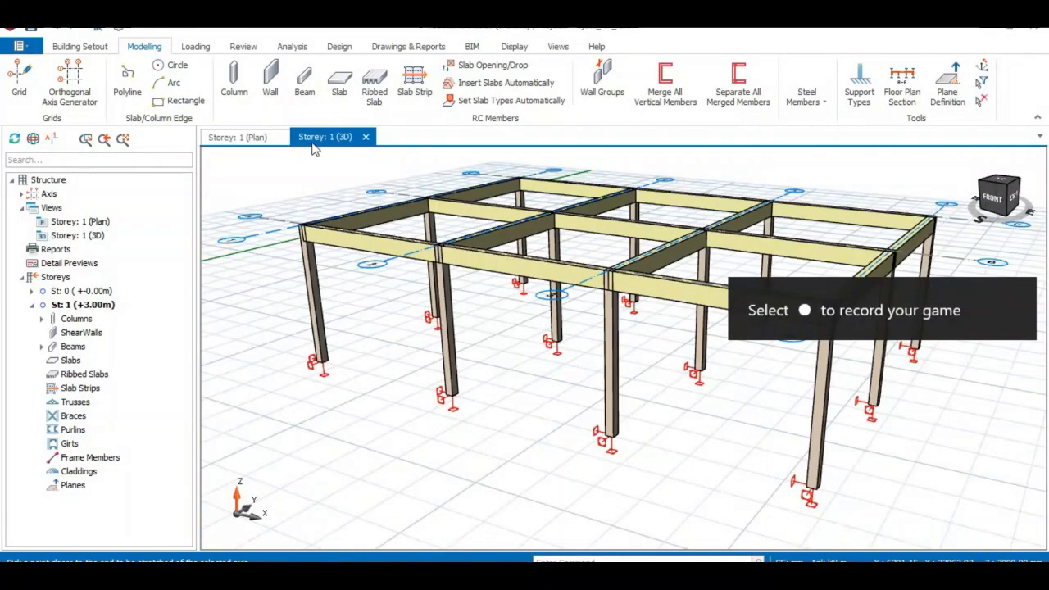
pyautogui.scroll(-2, 606, 396)
pyautogui.moveTo(673, 410); pyautogui.dragTo(620, 440, button='middle')
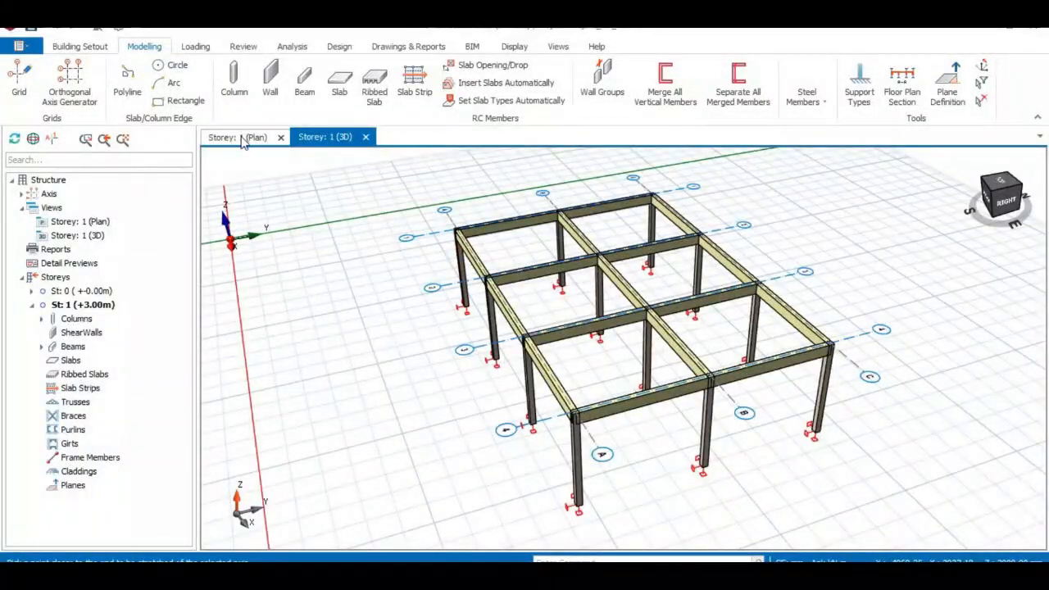
# - Compare the column and beam frame between the Storey 1 plan and 3D views, ending in the plan view
pyautogui.click(243, 139)
pyautogui.click(327, 137)
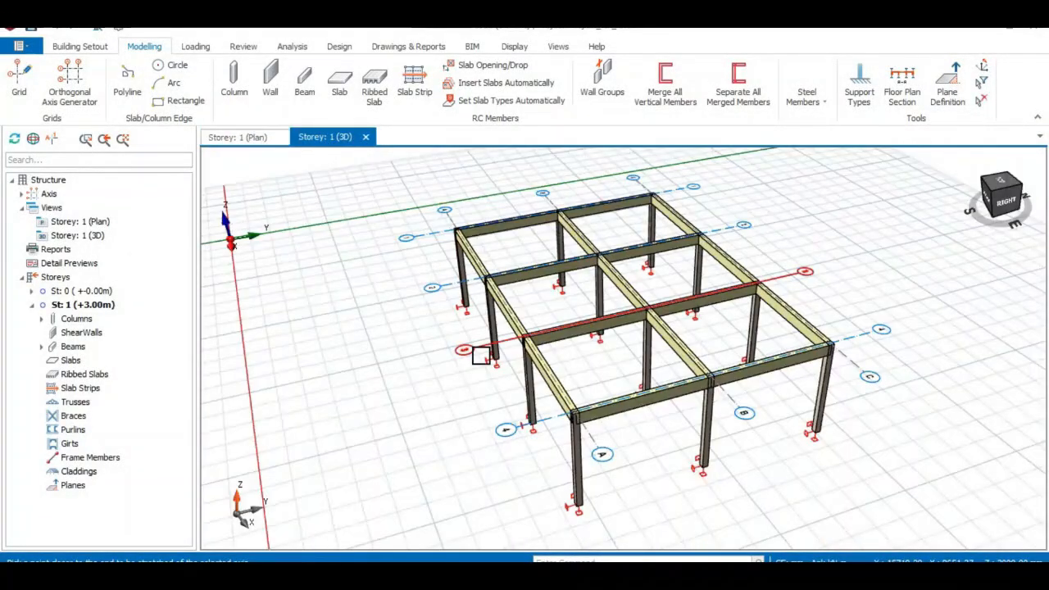
pyautogui.click(259, 138)
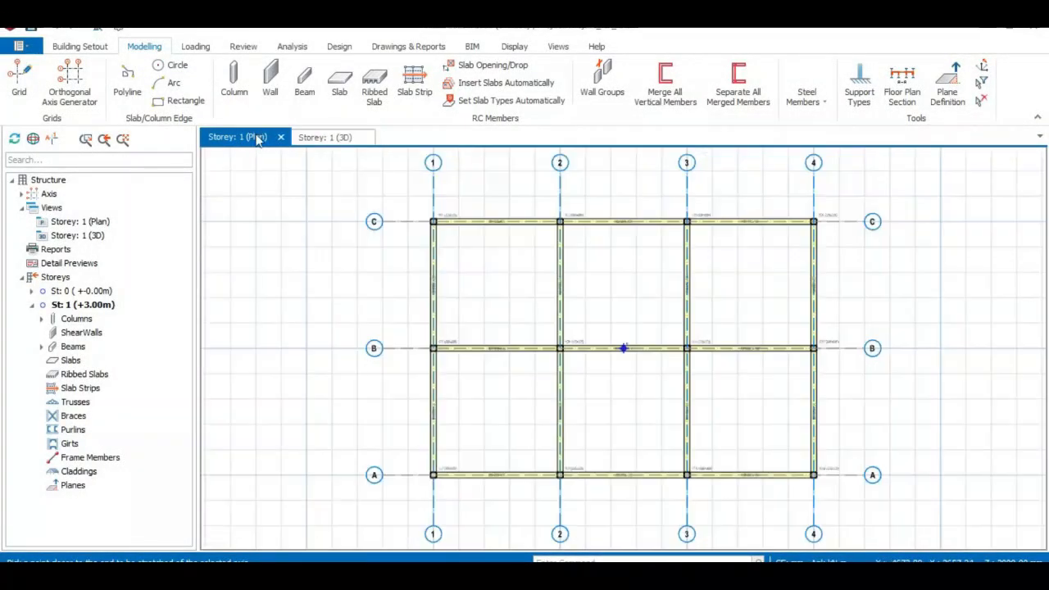
pyautogui.click(325, 137)
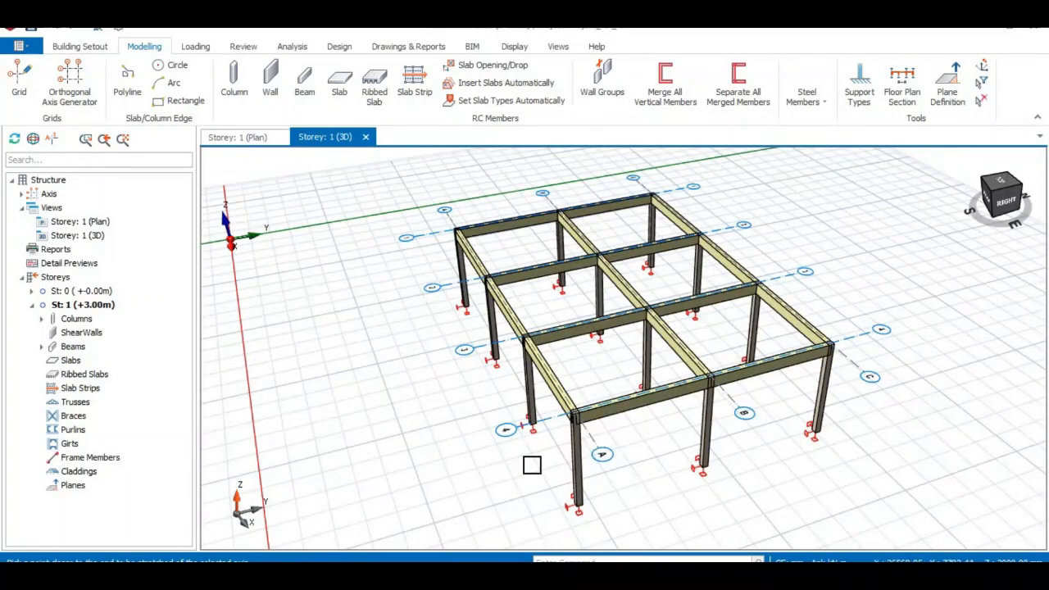
pyautogui.moveTo(491, 443)
pyautogui.mouseDown(button='middle')
pyautogui.moveTo(516, 434)
pyautogui.moveTo(501, 433)
pyautogui.mouseUp(button='middle')
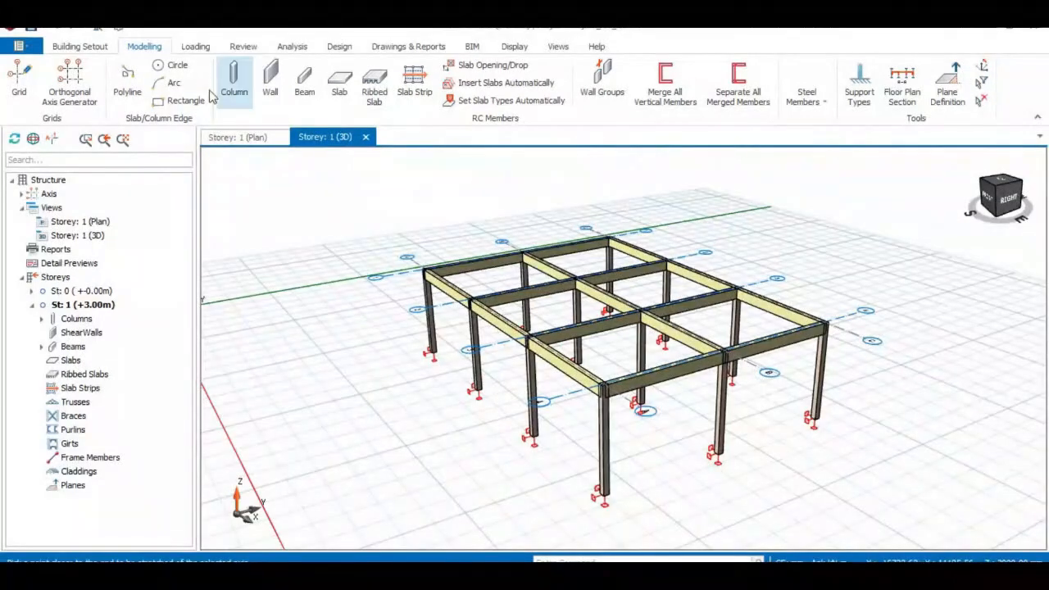
pyautogui.click(246, 138)
pyautogui.scroll(-1, 374, 298)
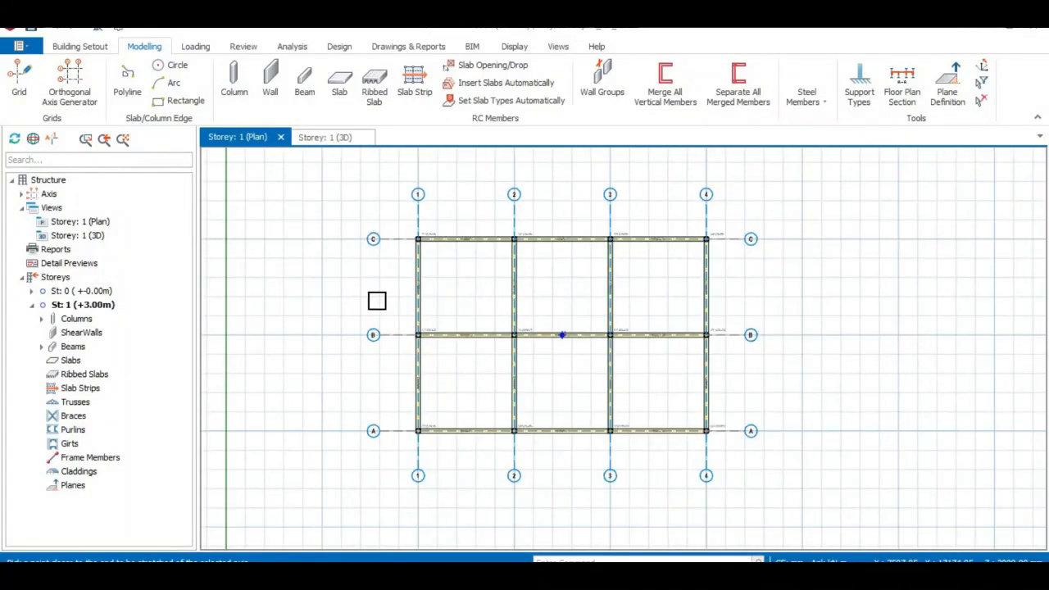
pyautogui.scroll(1, 442, 327)
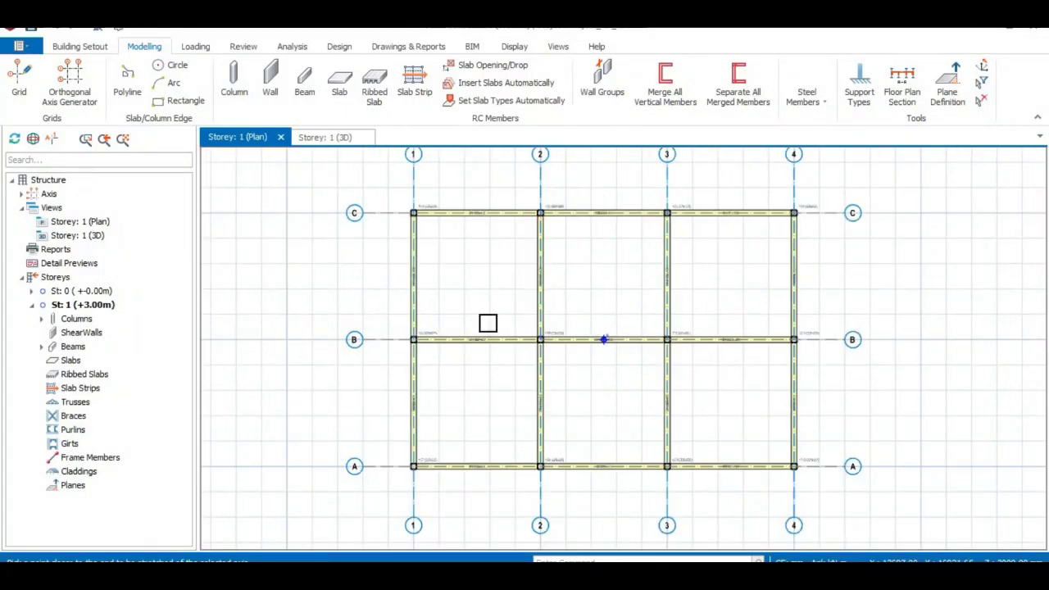
pyautogui.scroll(2, 491, 260)
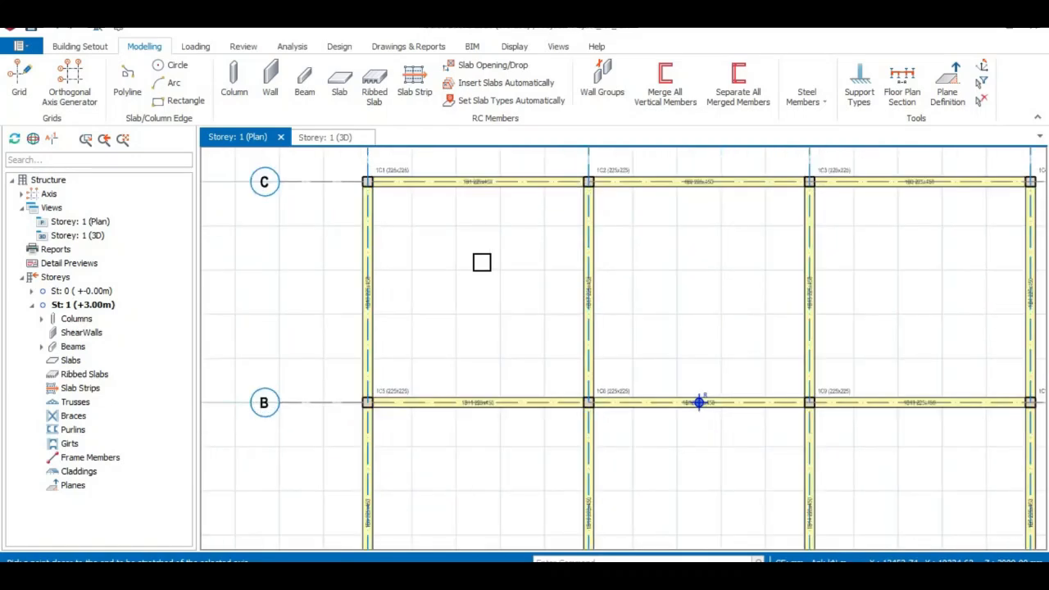
pyautogui.scroll(-1, 481, 262)
pyautogui.scroll(-1, 482, 263)
pyautogui.moveTo(482, 264)
pyautogui.mouseDown(button='middle')
pyautogui.moveTo(440, 241)
pyautogui.moveTo(483, 258)
pyautogui.mouseUp(button='middle')
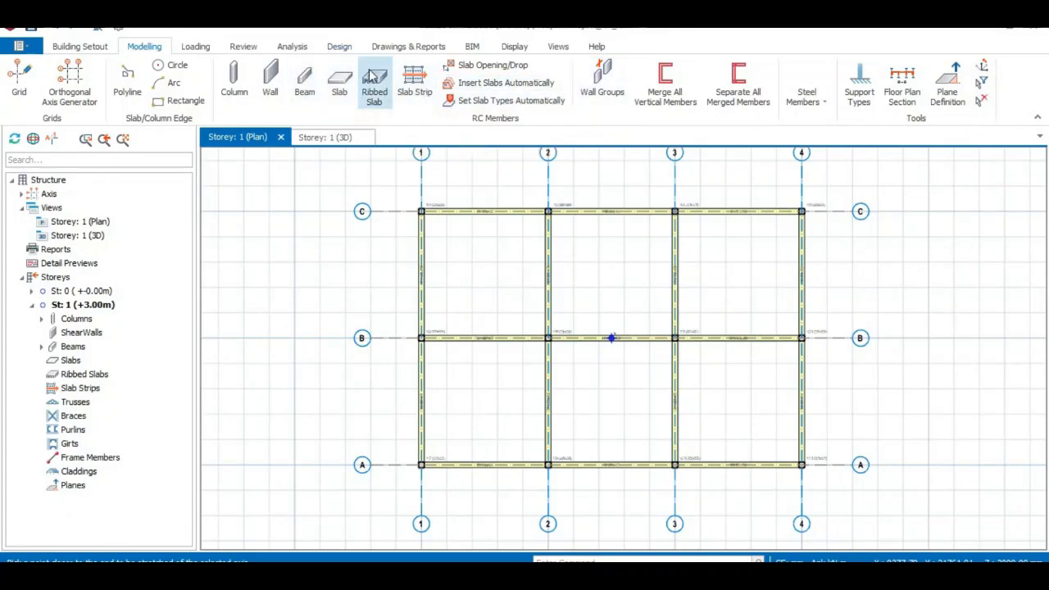
# - Start a new slab and set its thickness h to 150 mm
pyautogui.click(341, 84)
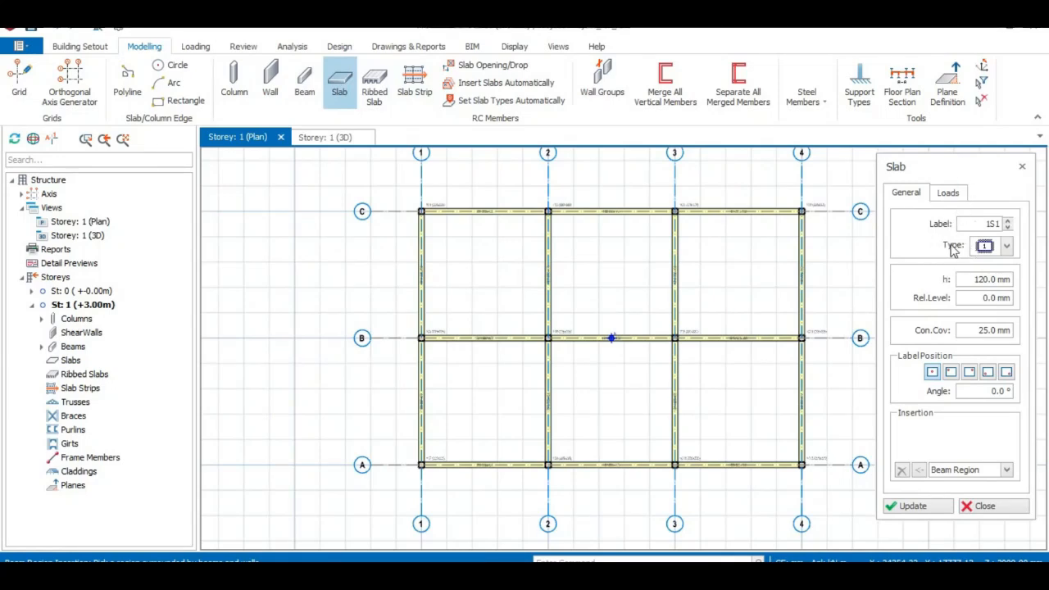
pyautogui.click(986, 280)
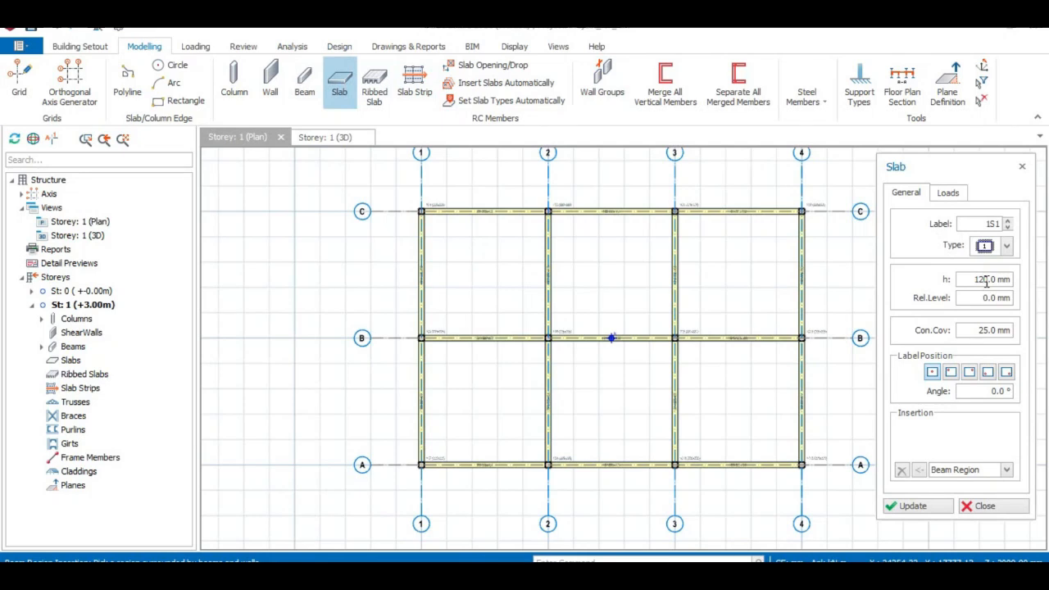
pyautogui.press('BackSpace')
pyautogui.write('5')
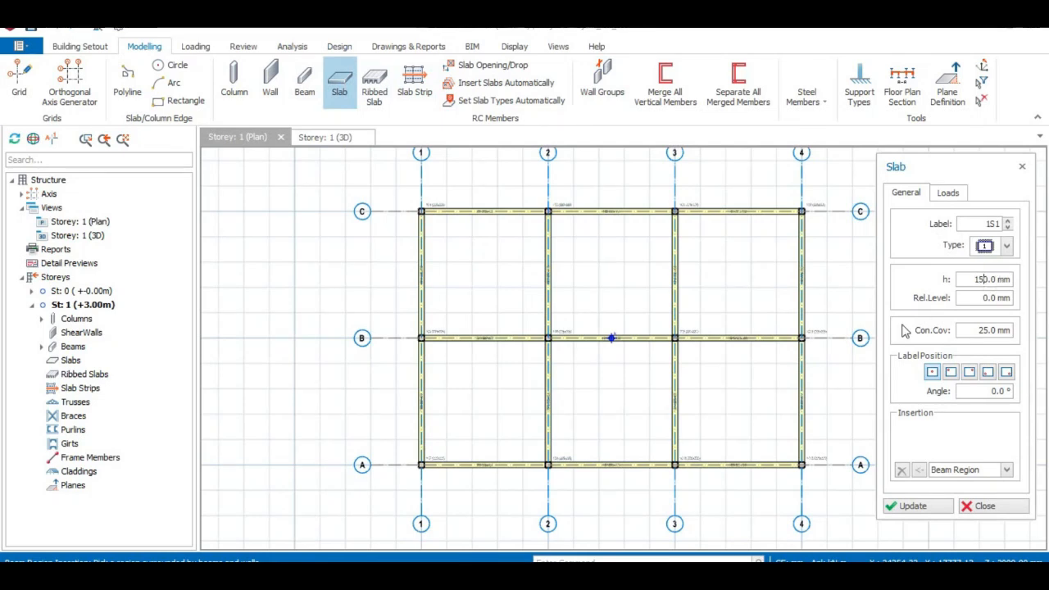
# - Examine the slab's insertion methods, load settings and available slab types
pyautogui.click(1006, 471)
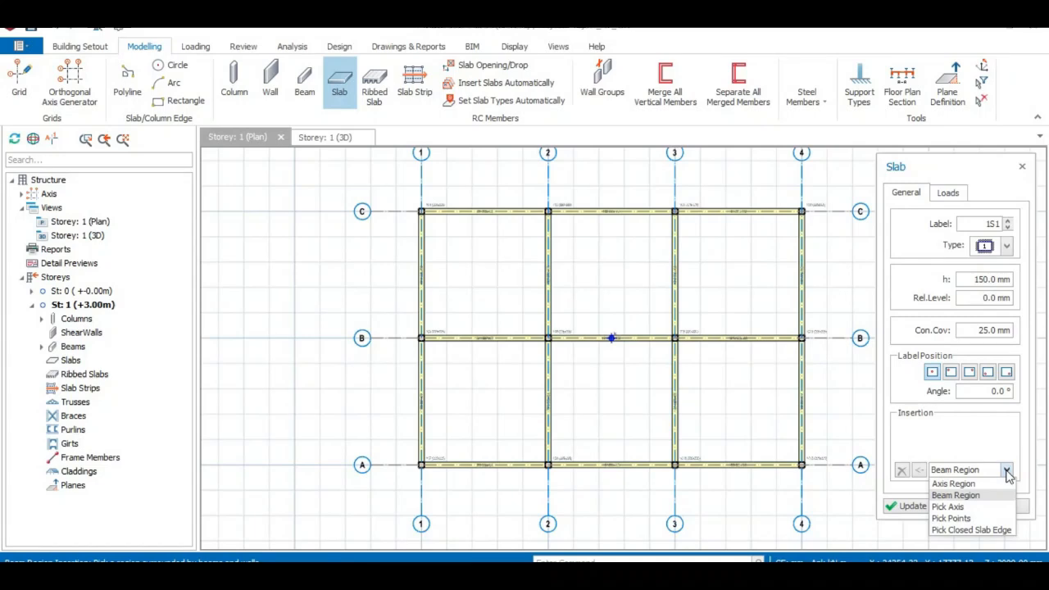
pyautogui.click(1007, 473)
pyautogui.click(1007, 473)
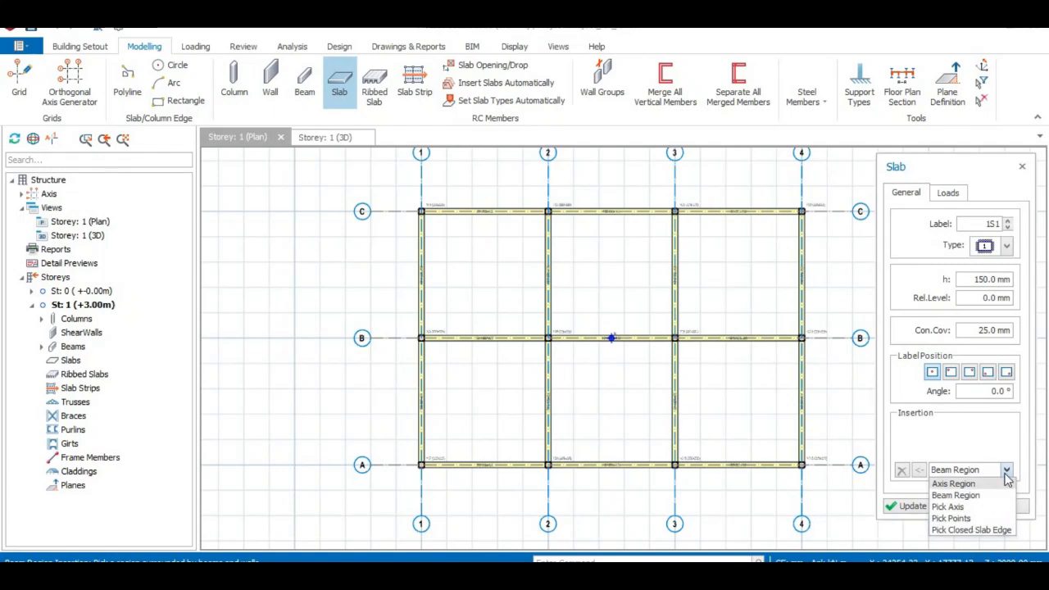
pyautogui.click(1007, 473)
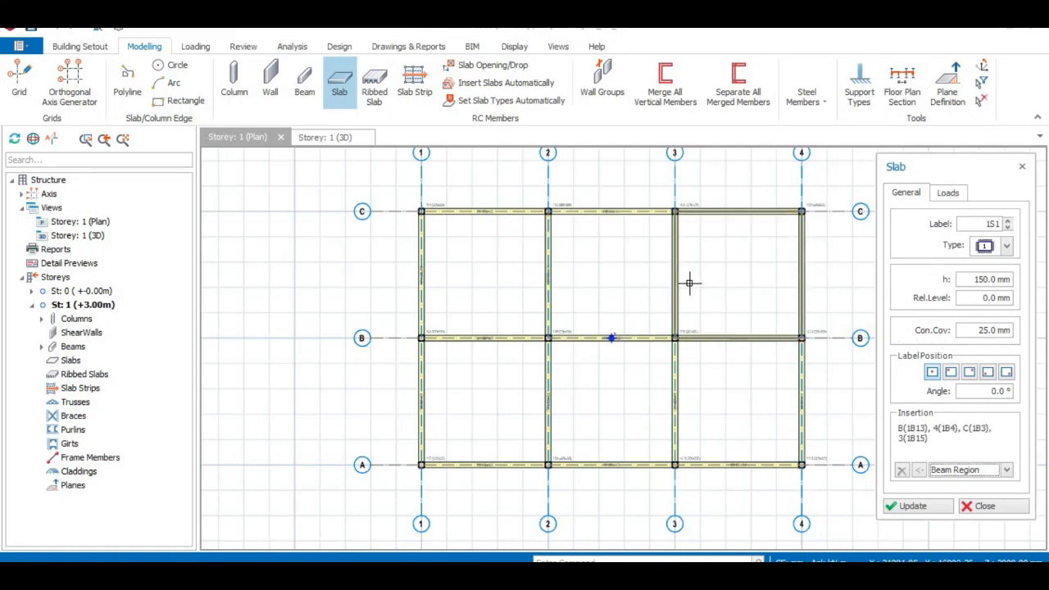
pyautogui.moveTo(704, 280); pyautogui.dragTo(663, 278, button='middle')
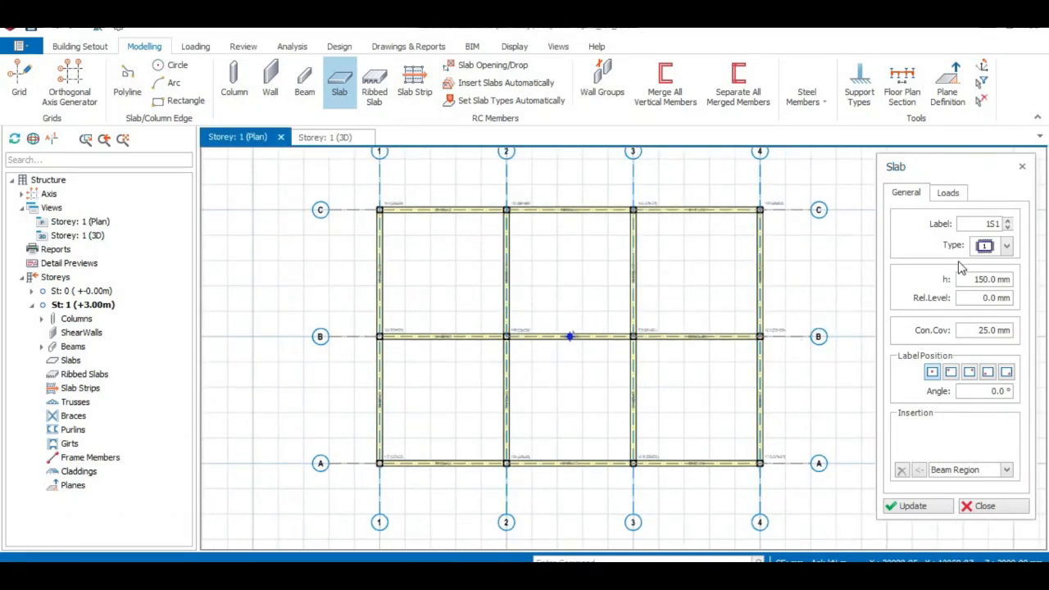
pyautogui.click(948, 192)
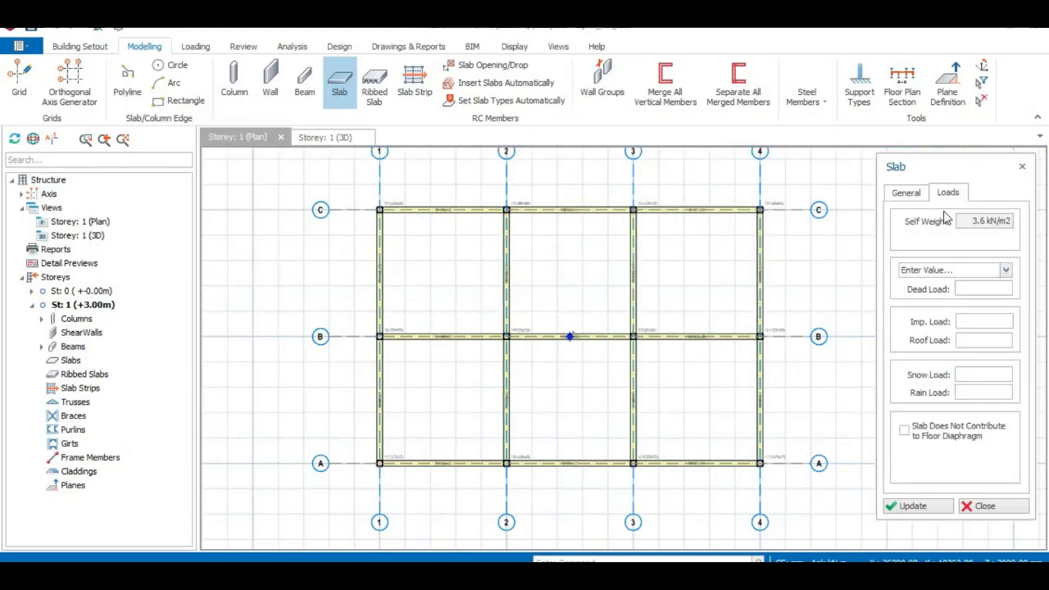
pyautogui.click(906, 194)
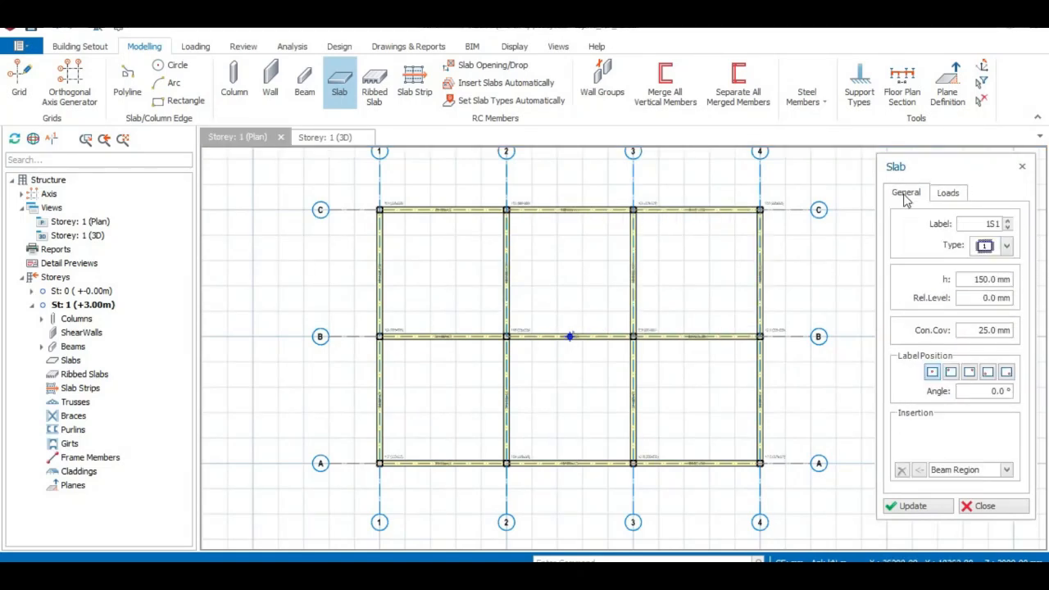
pyautogui.click(1006, 247)
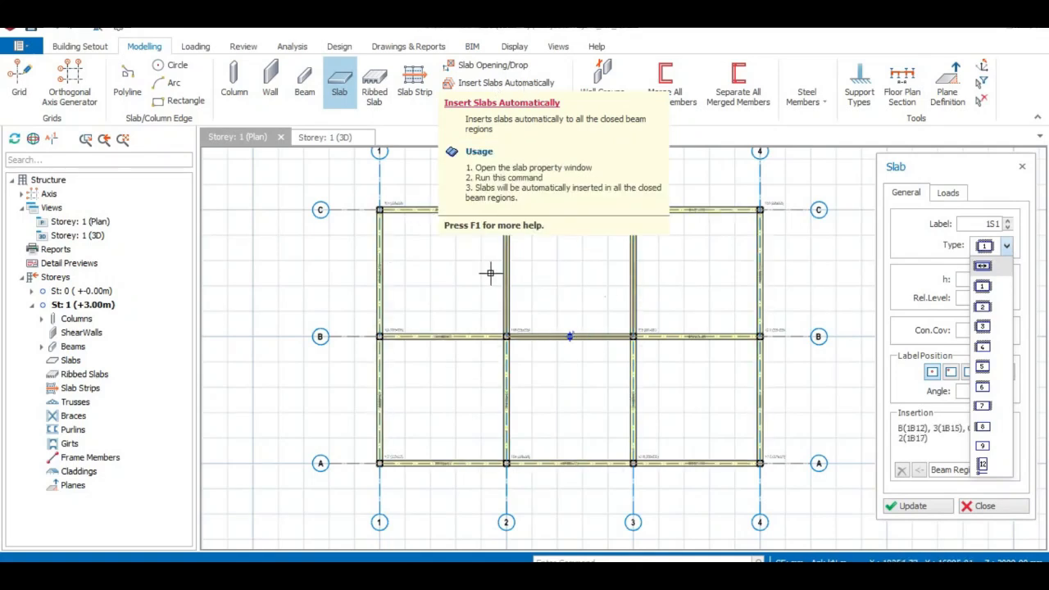
# - Try inserting 150 mm slabs automatically in all six beam bays and check their labels
pyautogui.click(522, 85)
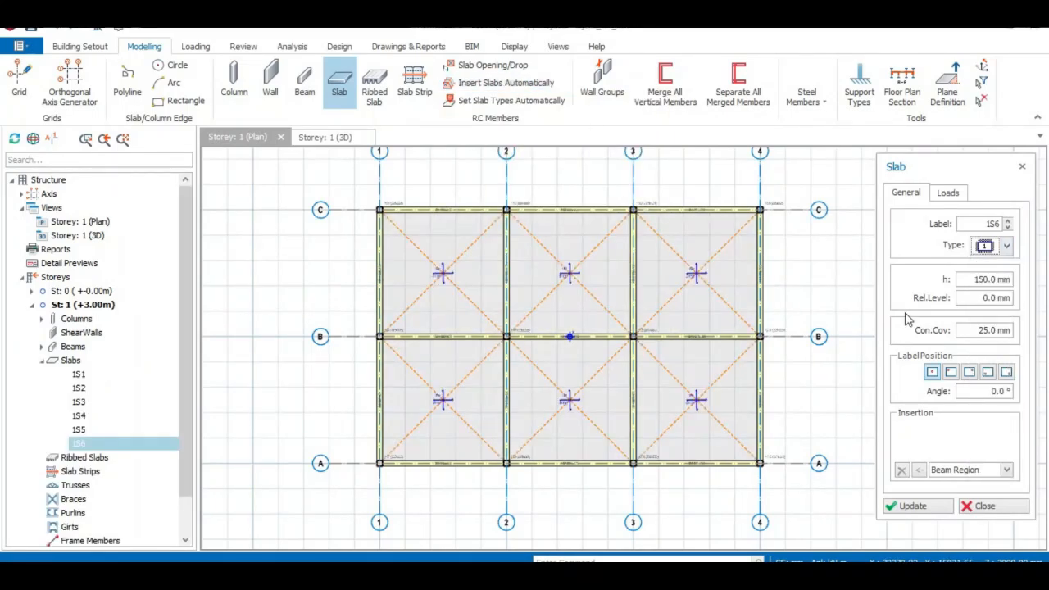
pyautogui.scroll(5, 469, 275)
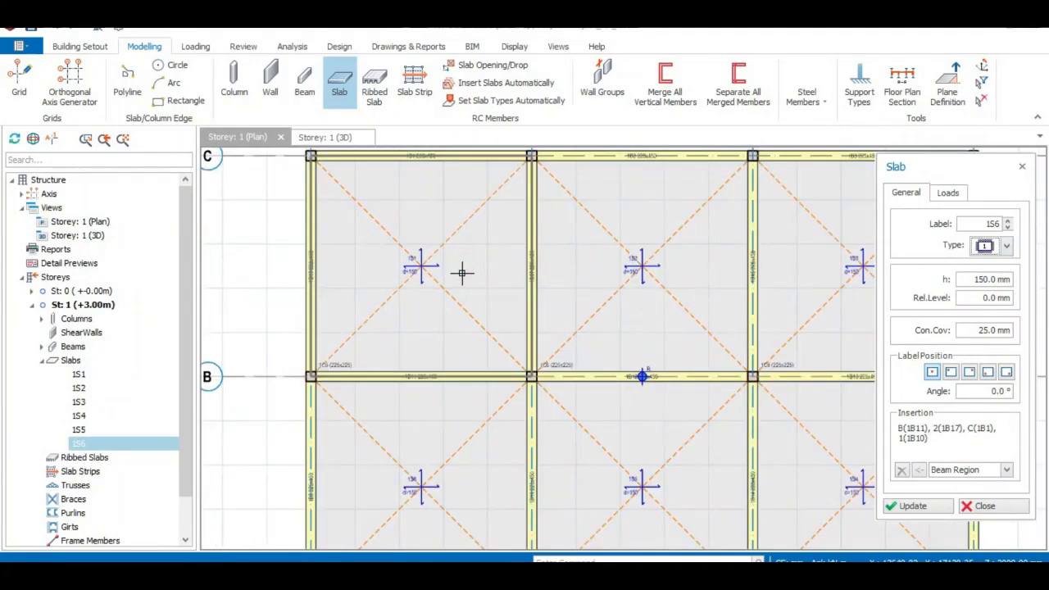
pyautogui.scroll(-5, 469, 275)
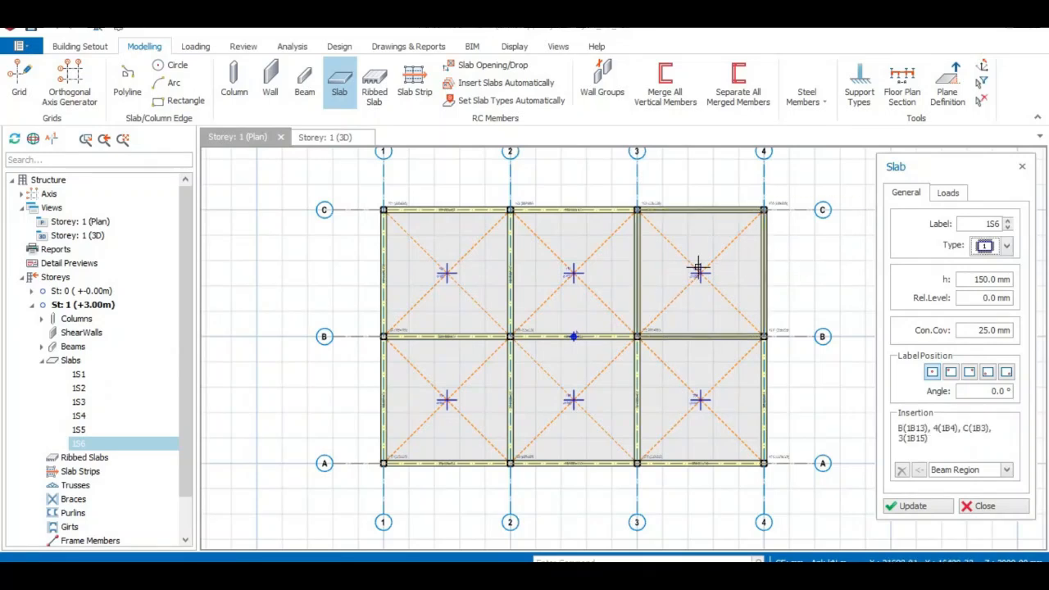
pyautogui.click(815, 251)
pyautogui.rightClick(820, 266)
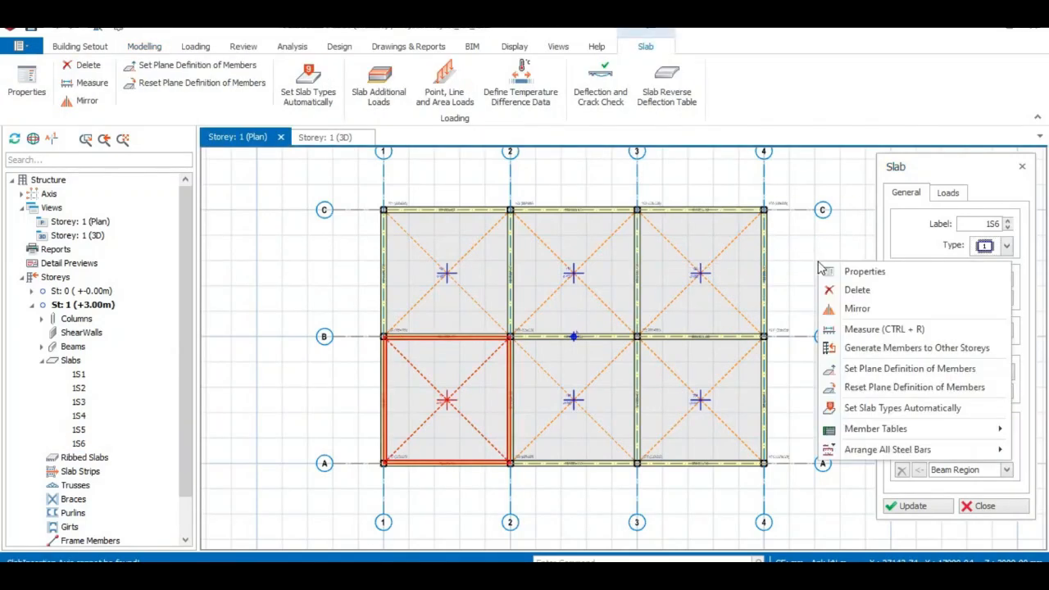
pyautogui.click(793, 229)
pyautogui.press('Escape')
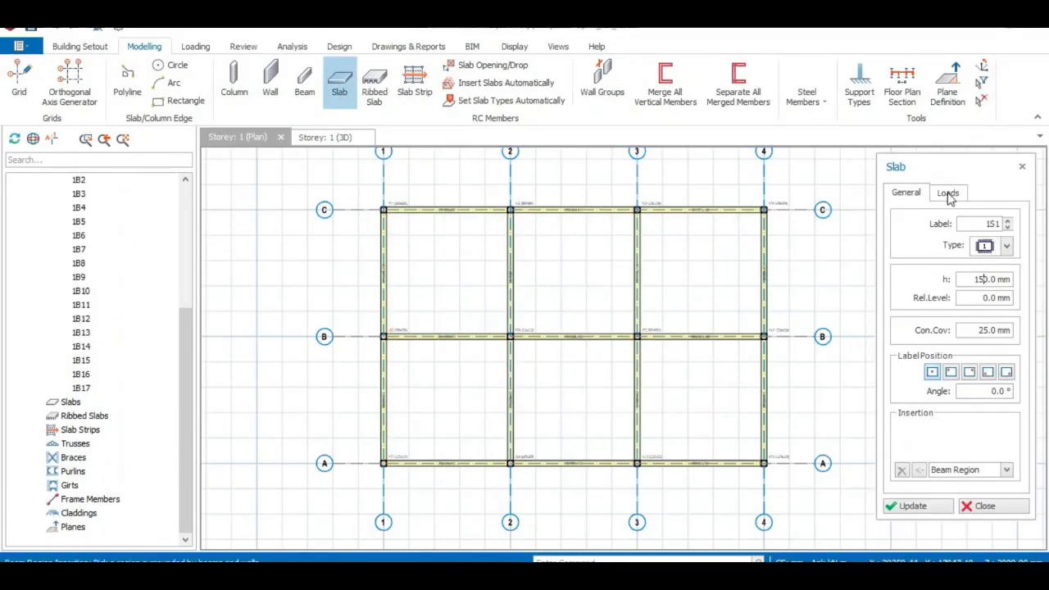
# - Assign the Room dead load to the slab and set its imposed load to 1.5 kN/m2 from the predefined load list
pyautogui.click(949, 194)
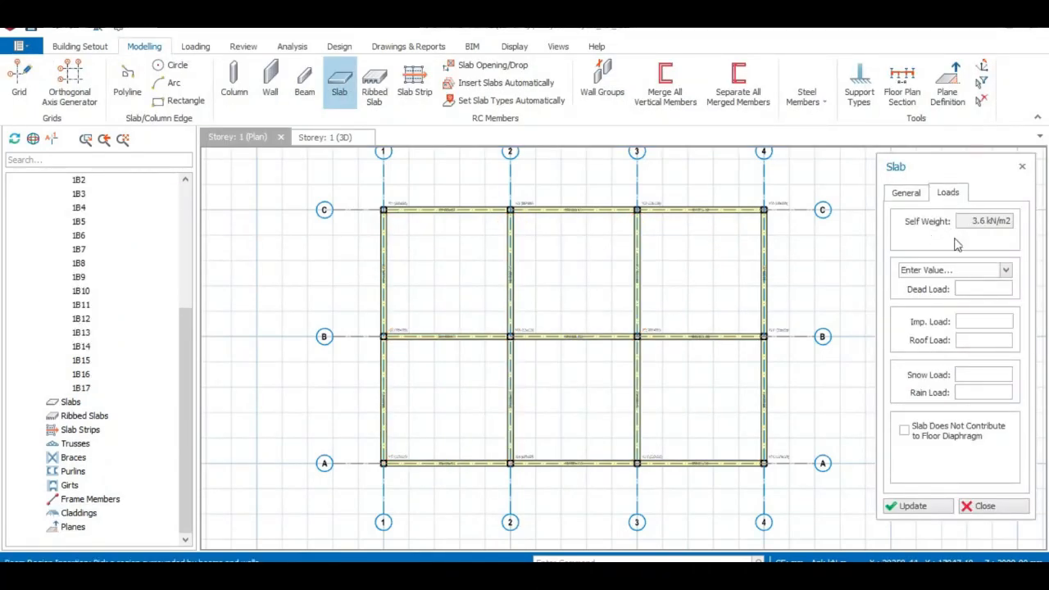
pyautogui.click(1004, 271)
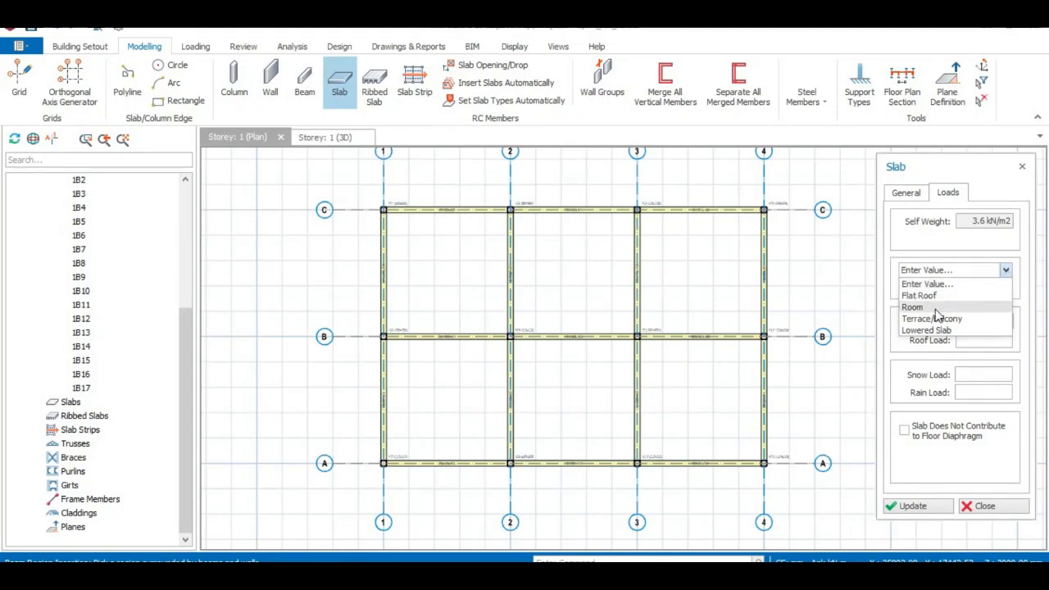
pyautogui.click(911, 306)
pyautogui.click(985, 322)
pyautogui.click(994, 320)
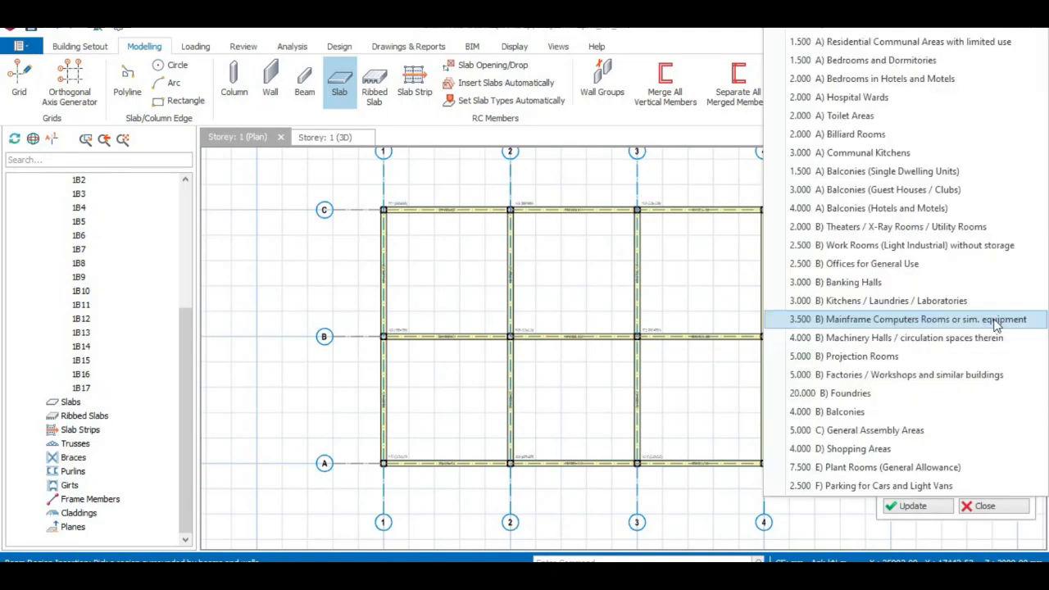
pyautogui.click(891, 31)
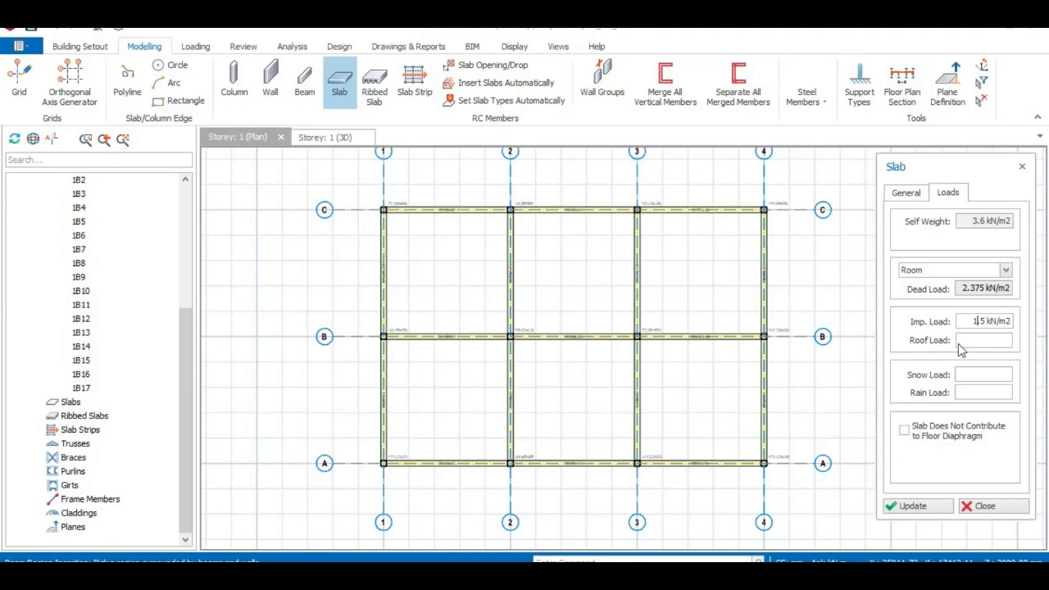
pyautogui.click(916, 193)
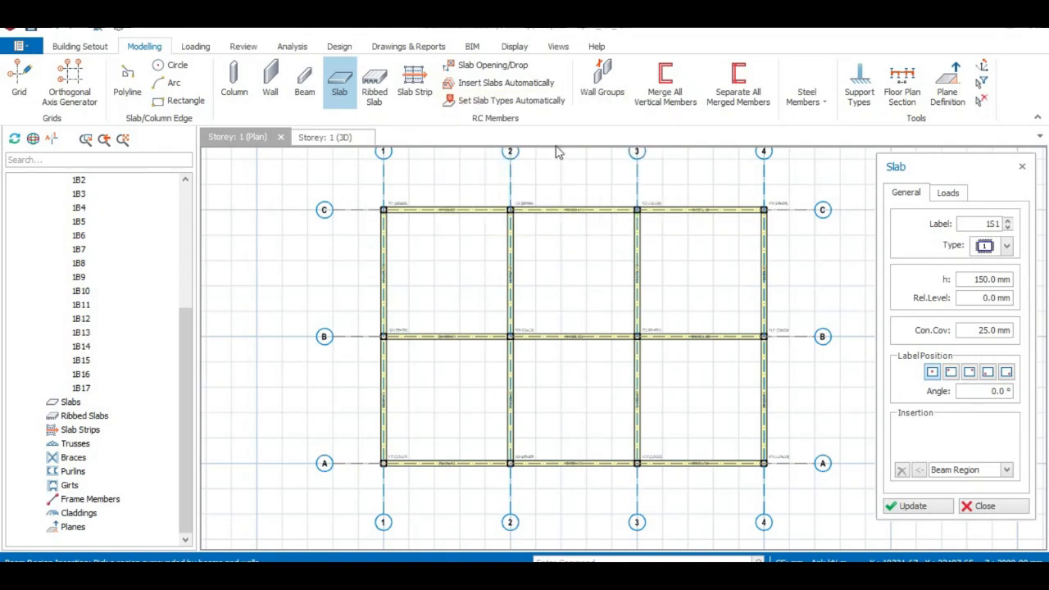
# - Insert 150 mm slabs one by one in all six beam regions between axes 1-4 and A-C
pyautogui.click(468, 277)
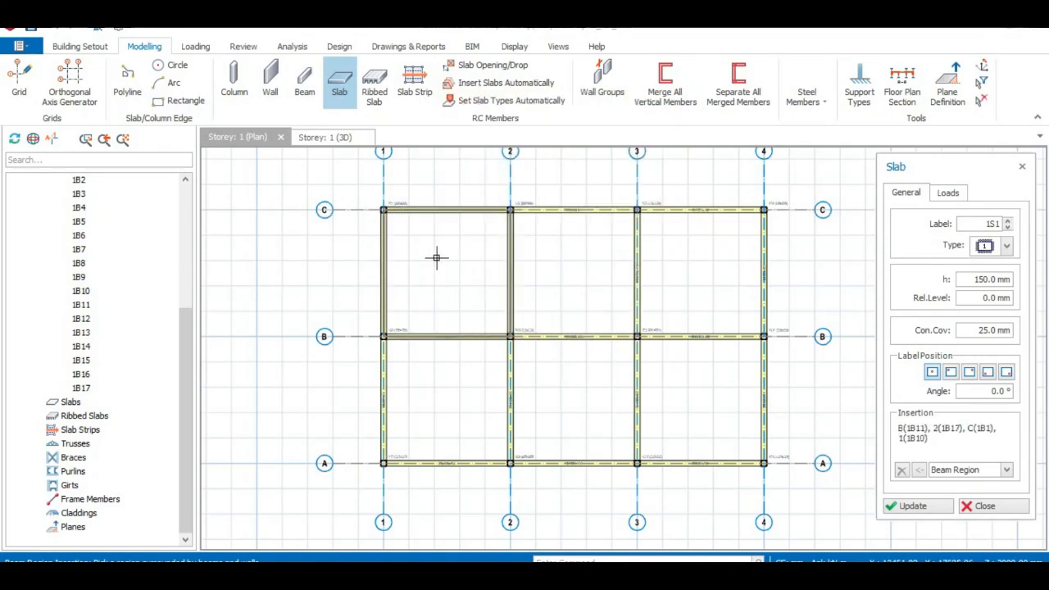
pyautogui.click(449, 274)
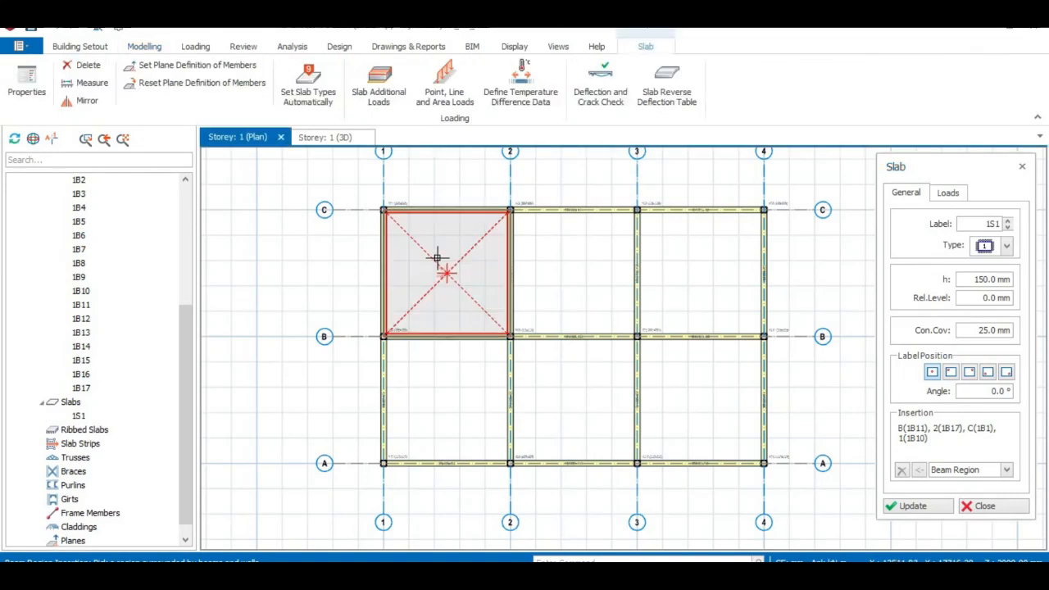
pyautogui.click(563, 273)
pyautogui.click(689, 262)
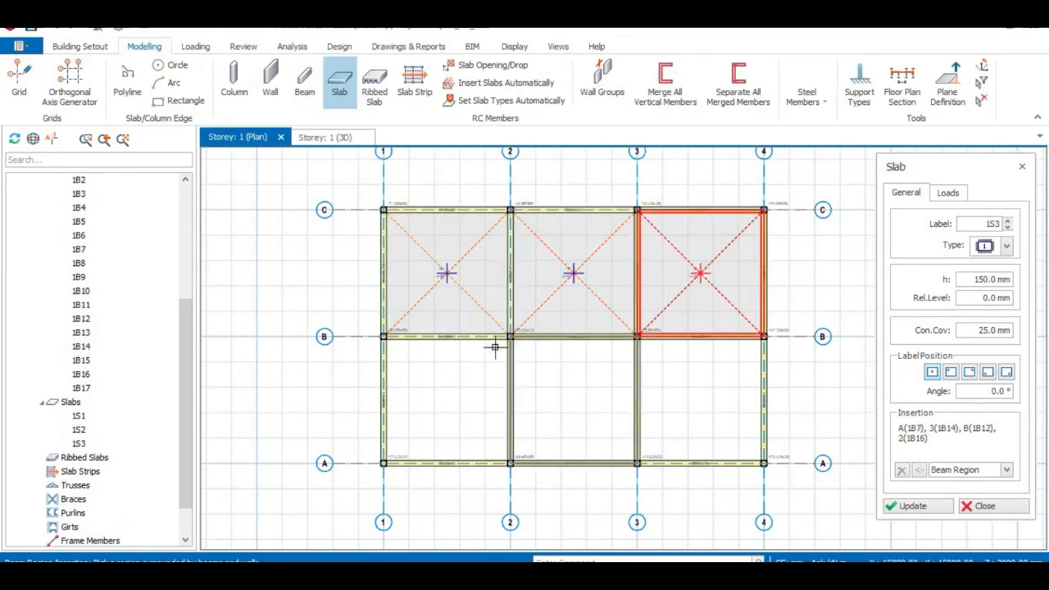
pyautogui.click(447, 393)
pyautogui.click(573, 402)
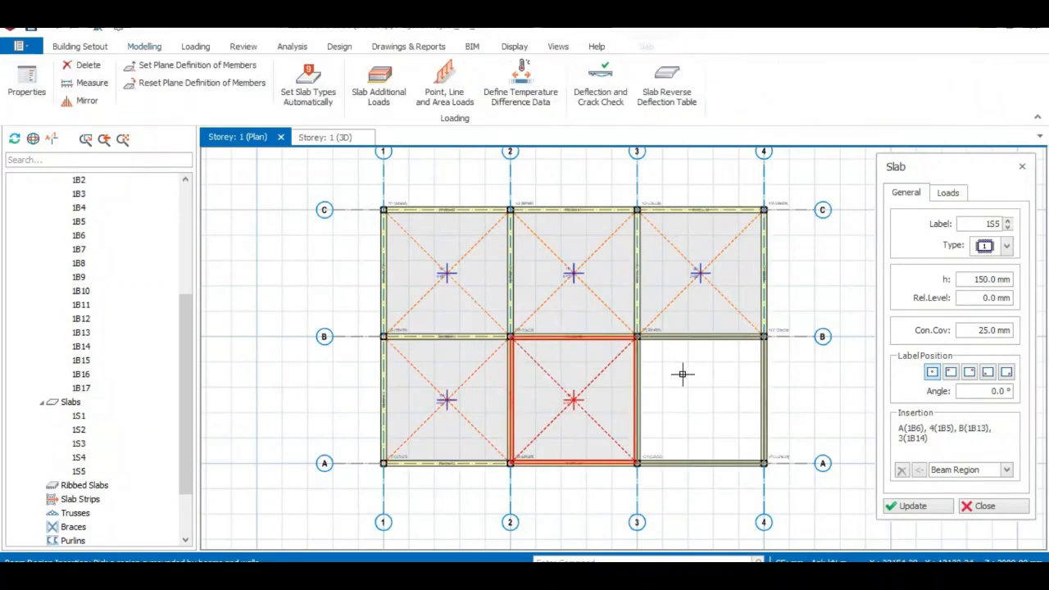
pyautogui.click(681, 374)
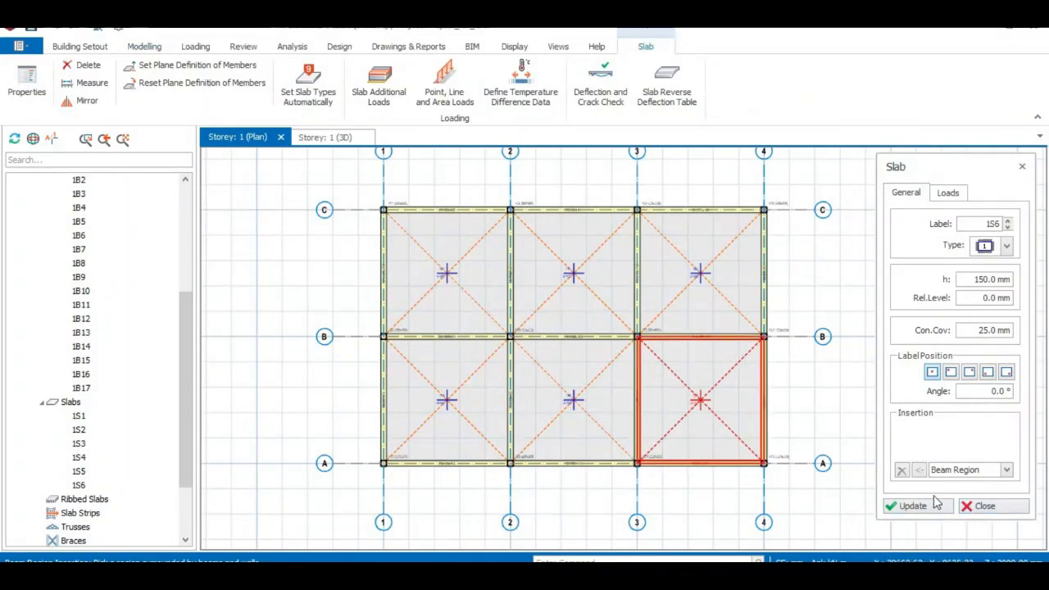
pyautogui.click(983, 506)
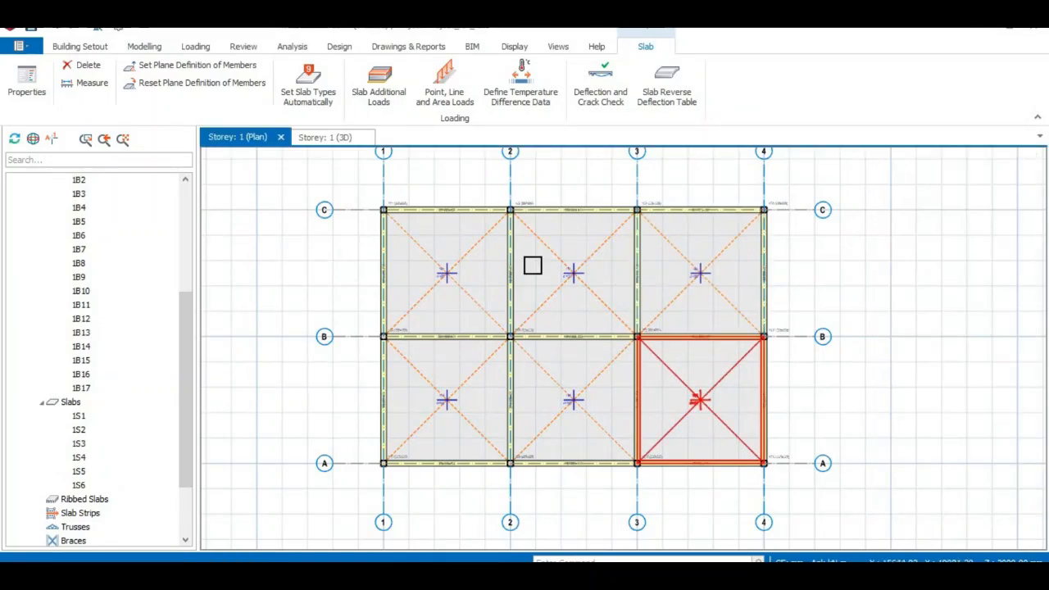
# - Examine the labels and thicknesses of the inserted slabs in the storey plan
pyautogui.click(195, 48)
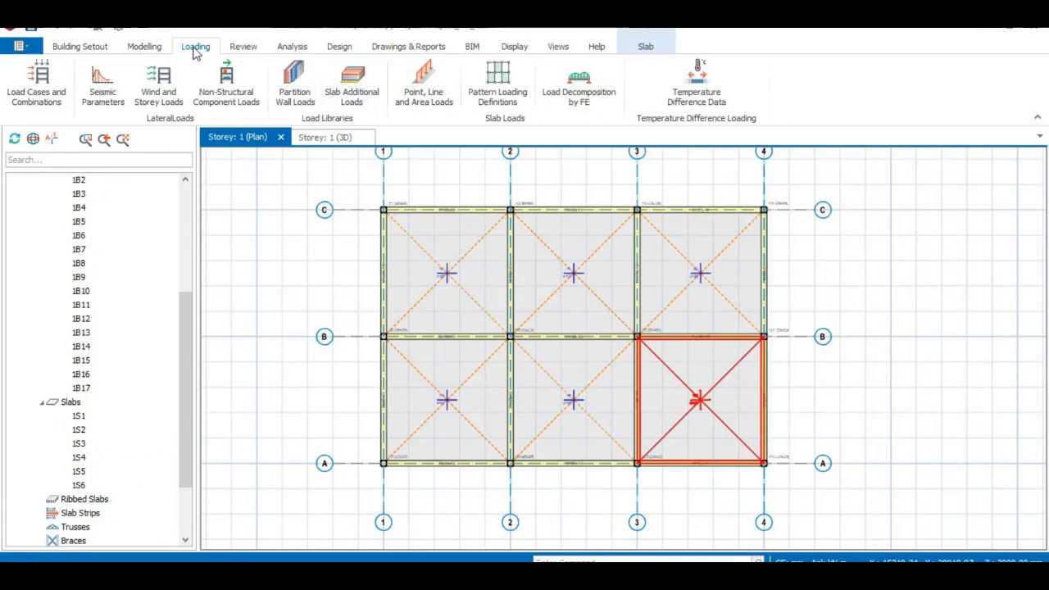
pyautogui.click(144, 47)
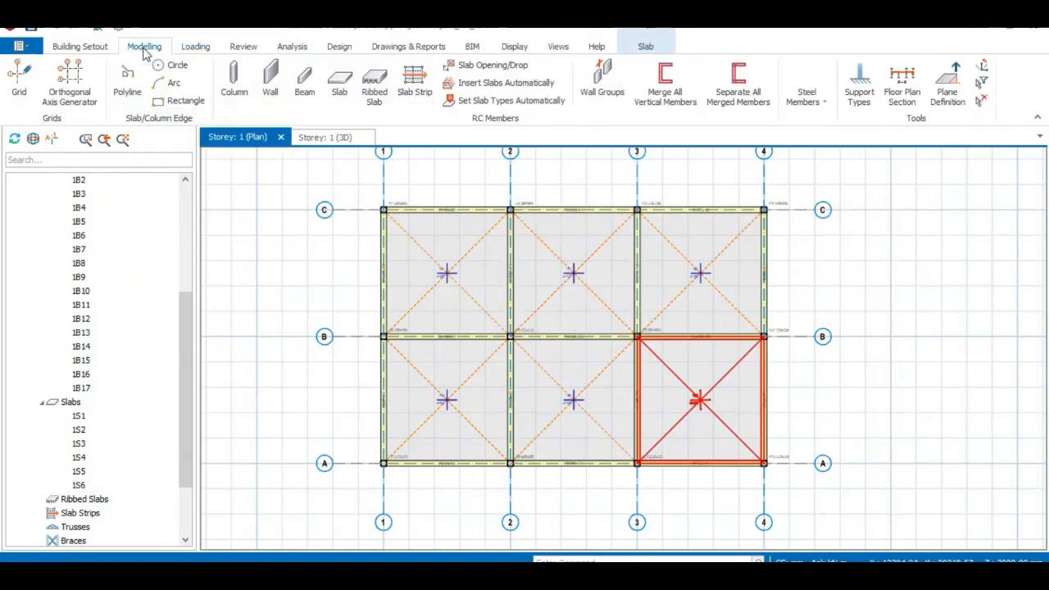
pyautogui.scroll(1, 492, 292)
pyautogui.scroll(3, 491, 292)
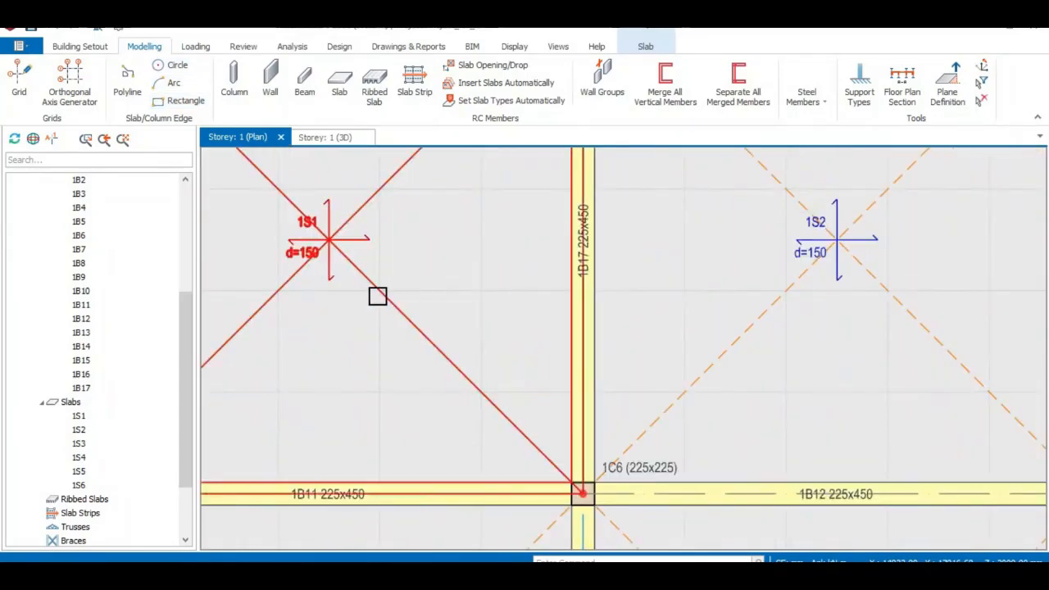
pyautogui.scroll(-1, 449, 288)
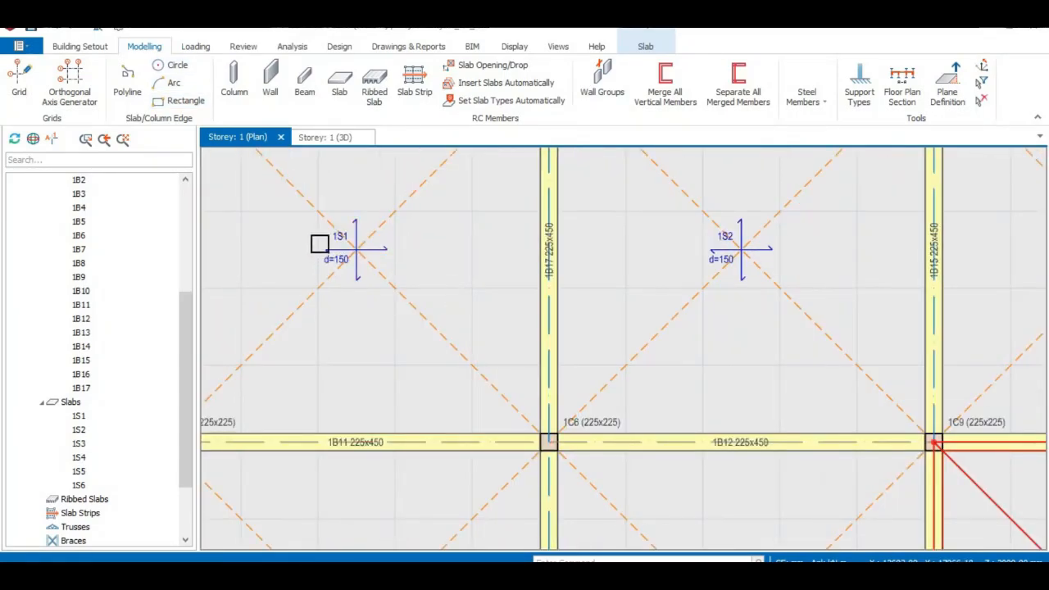
pyautogui.scroll(-2, 770, 266)
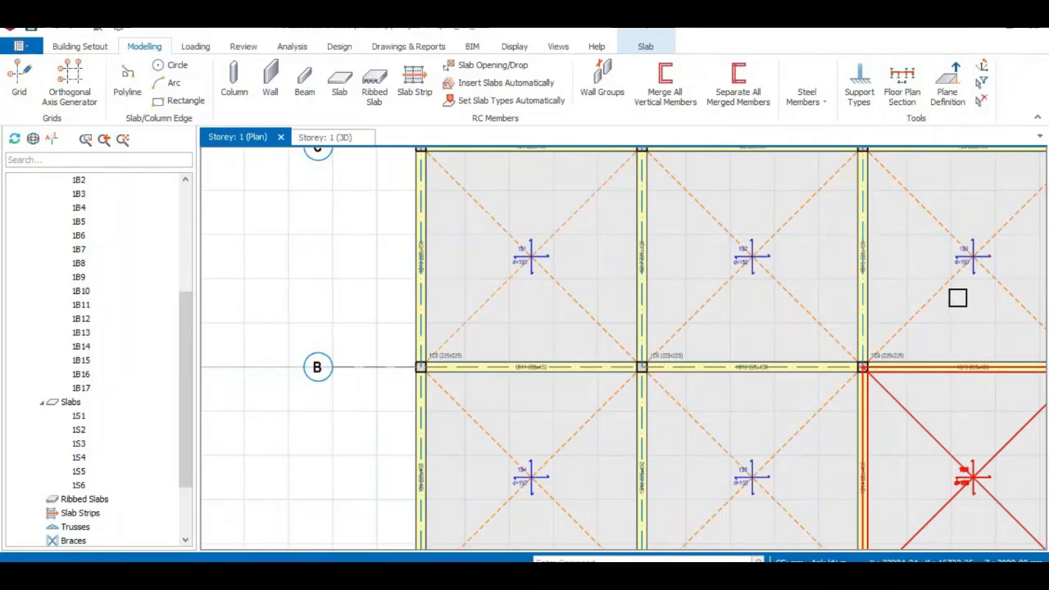
pyautogui.scroll(-3, 957, 298)
pyautogui.click(676, 223)
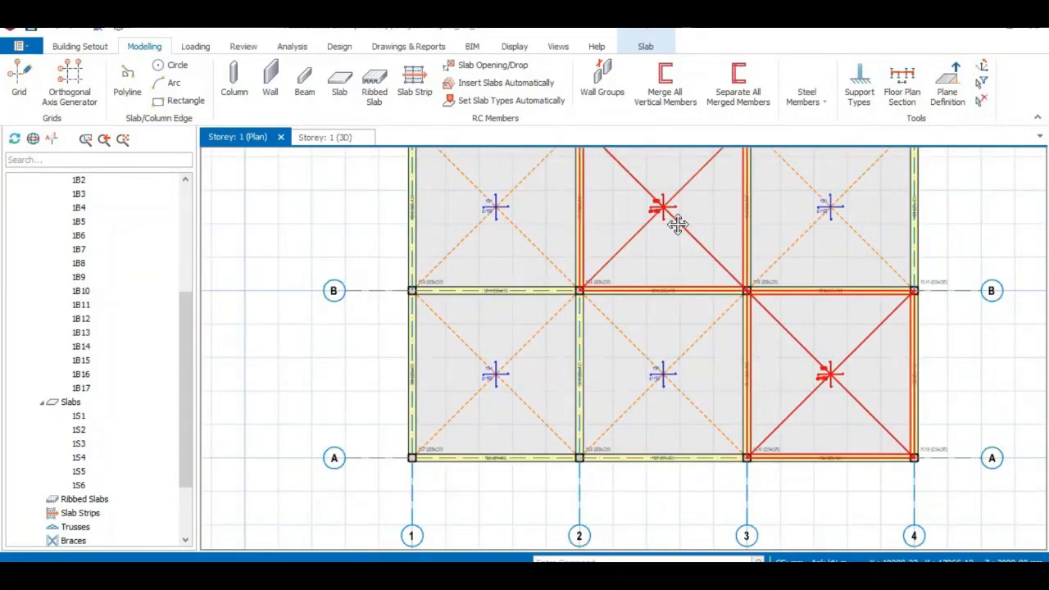
pyautogui.moveTo(678, 224); pyautogui.dragTo(666, 268, button='middle')
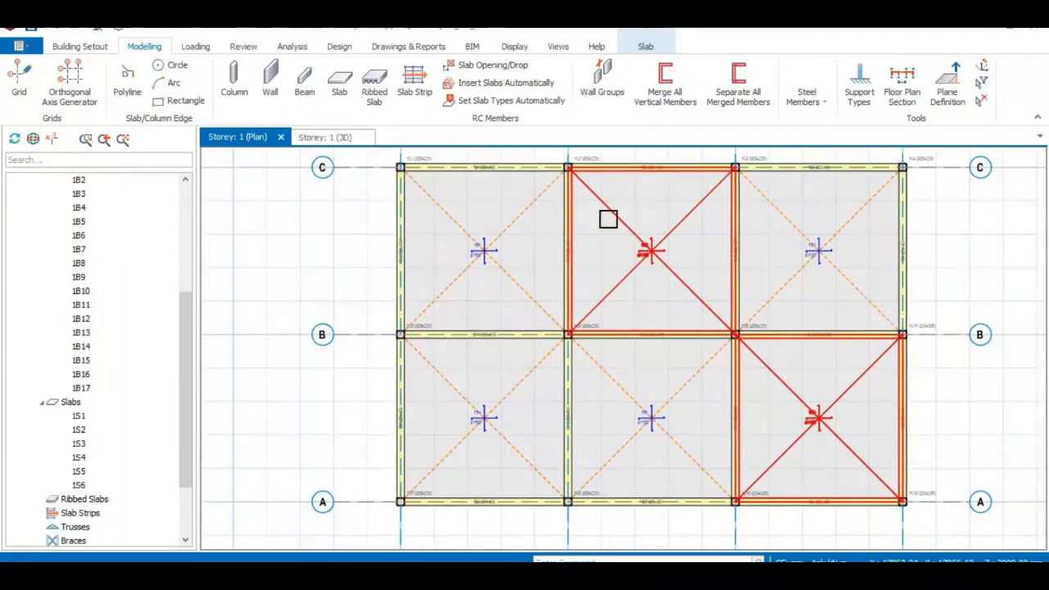
# - Determine the slab types automatically for all slabs in the storey with a 70% minimum edge coverage length ratio for continuity
pyautogui.click(483, 100)
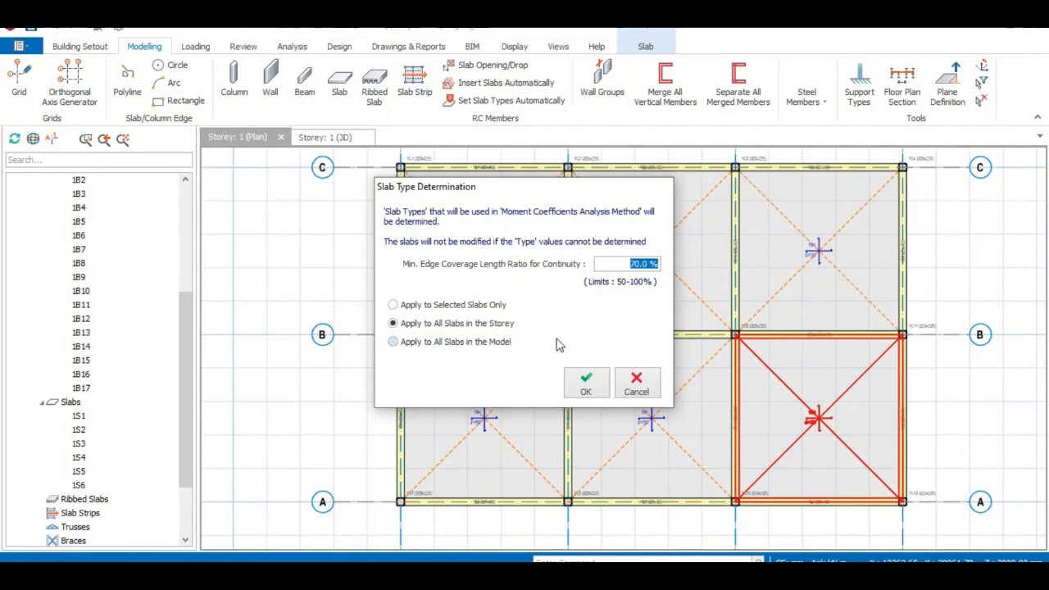
pyautogui.click(586, 385)
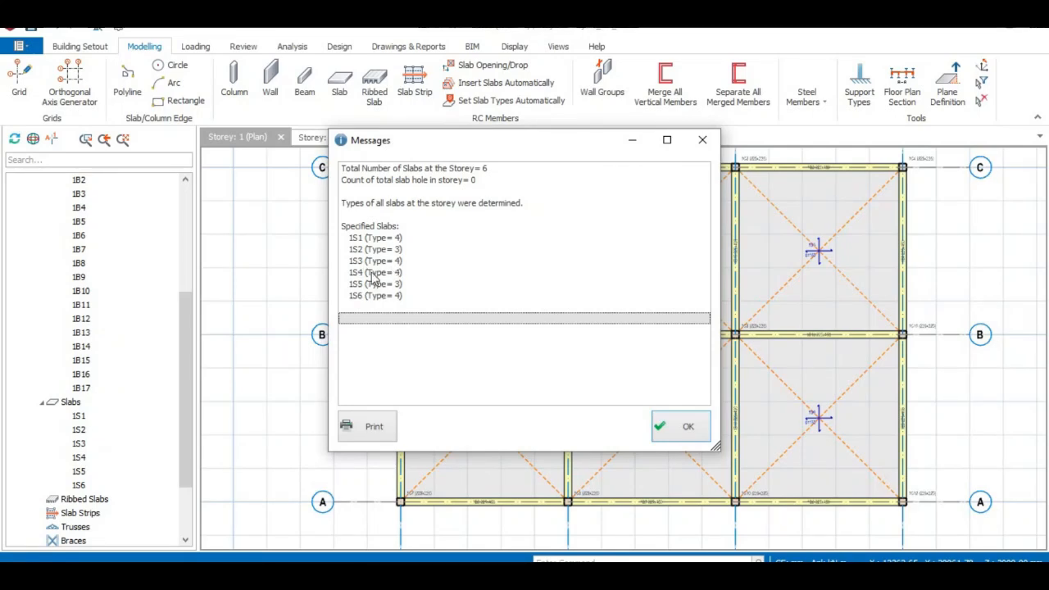
pyautogui.click(684, 429)
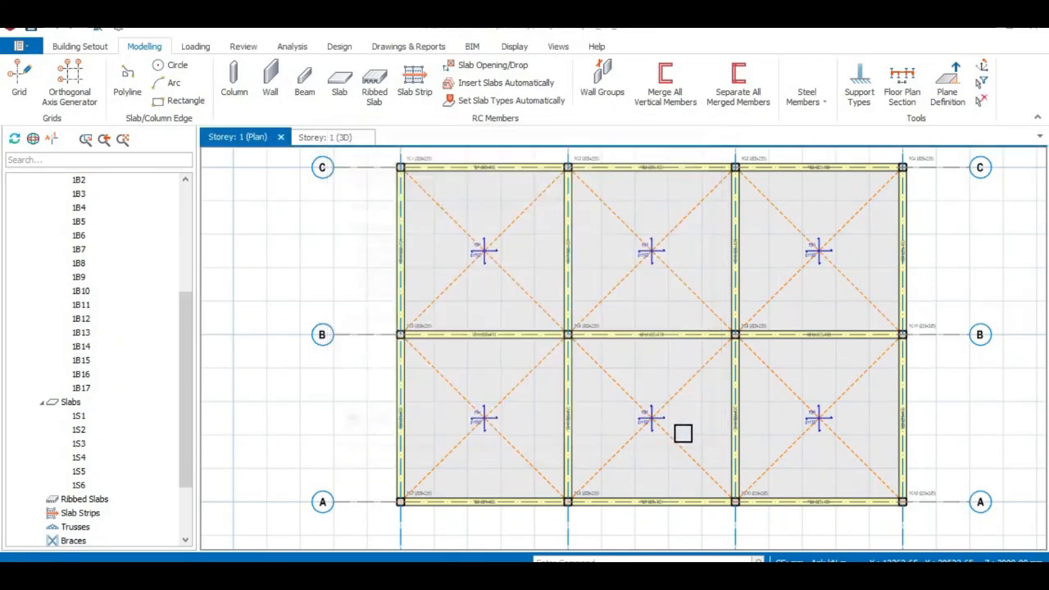
# - Check the slab labels in the plan and look through the slab type setting for a new slab
pyautogui.scroll(4, 524, 244)
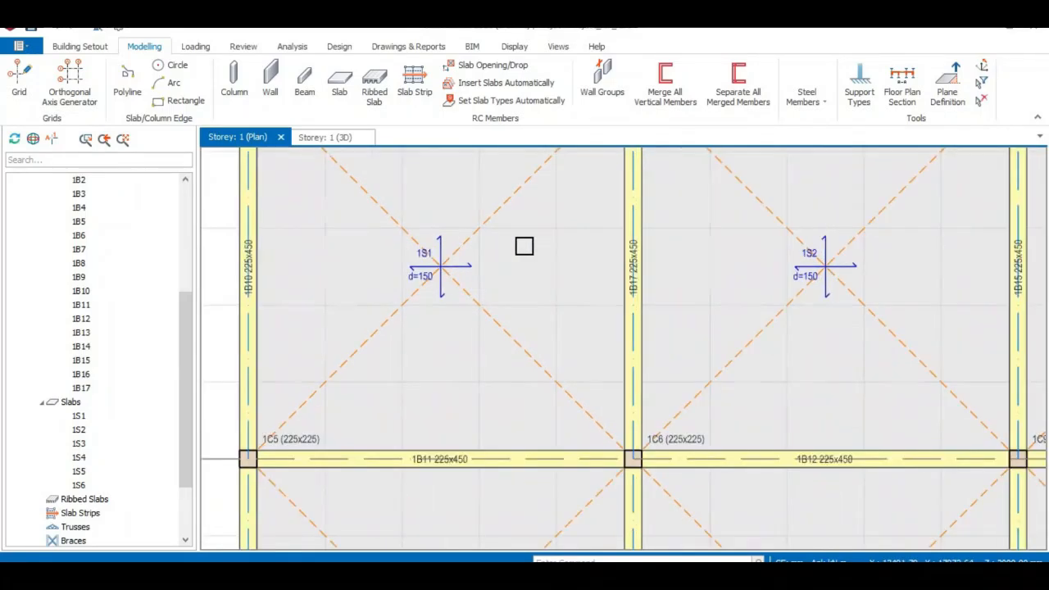
pyautogui.scroll(-1, 524, 246)
pyautogui.scroll(2, 524, 246)
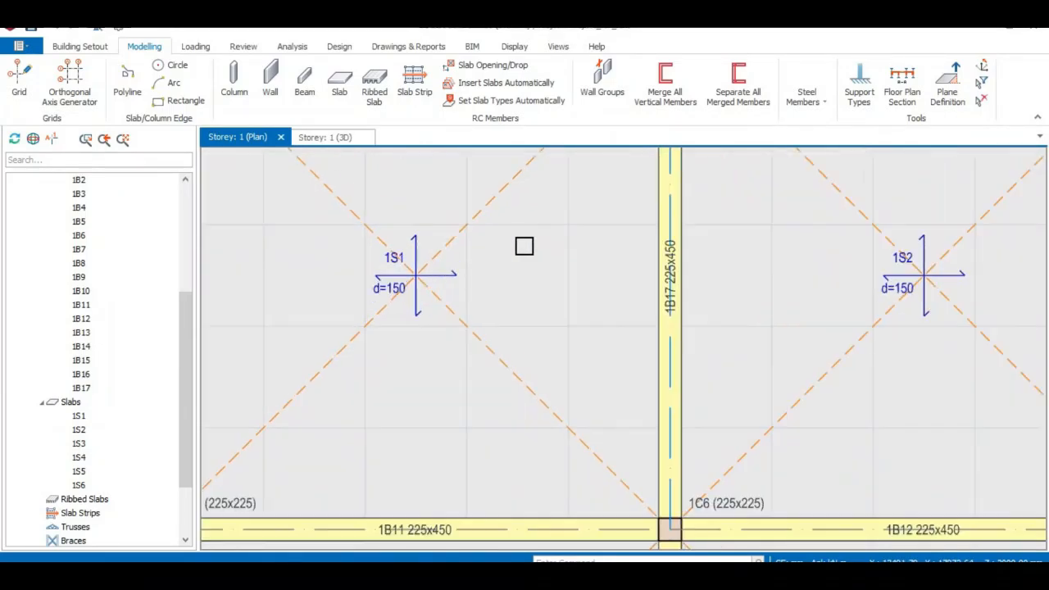
pyautogui.scroll(-2, 523, 246)
pyautogui.scroll(1, 729, 264)
pyautogui.scroll(-2, 596, 270)
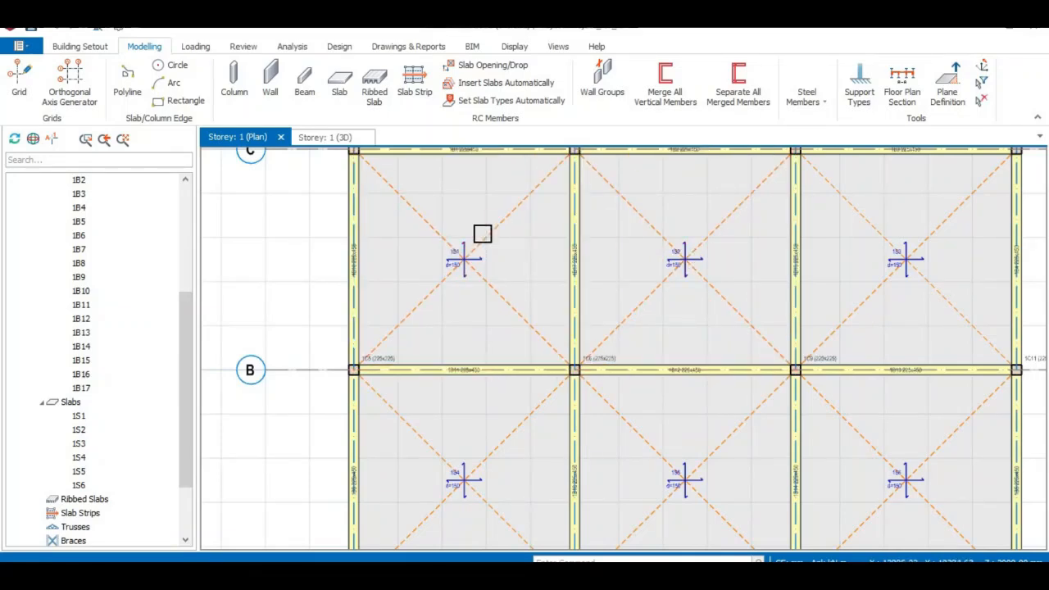
pyautogui.click(339, 82)
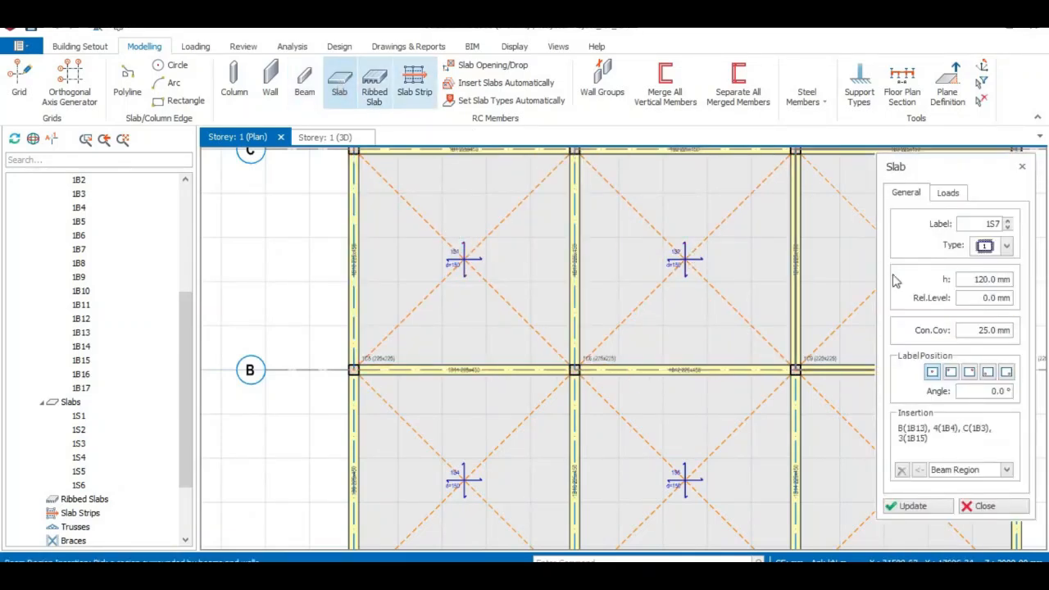
pyautogui.click(1008, 247)
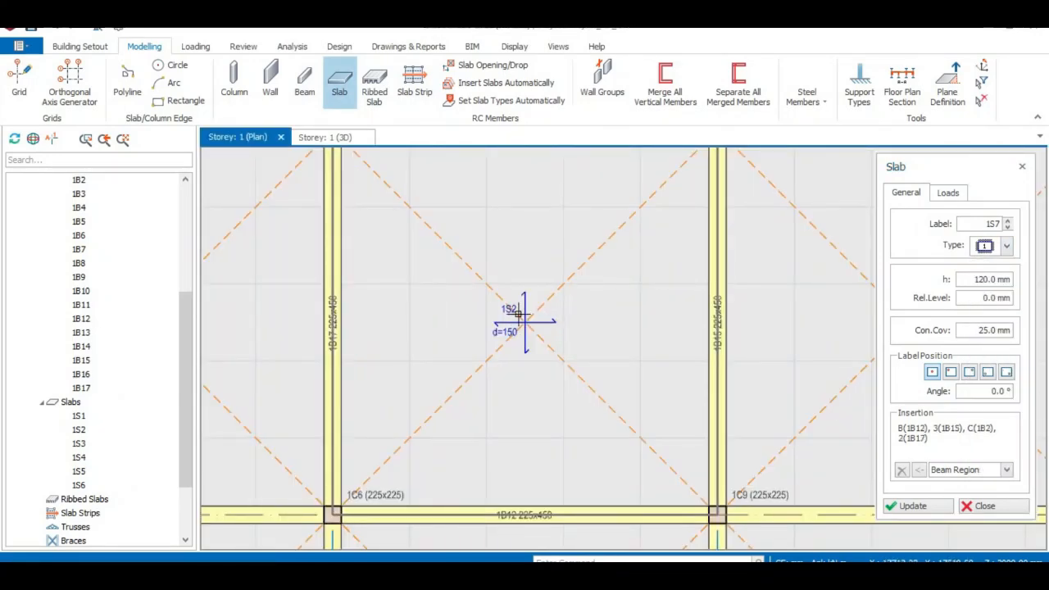
pyautogui.scroll(-3, 512, 304)
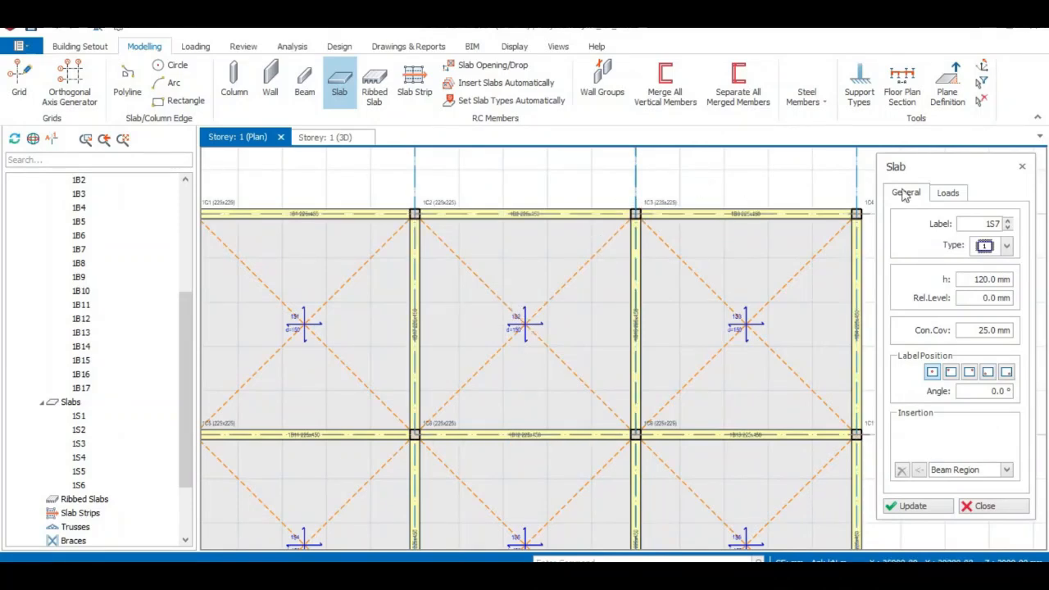
pyautogui.click(1022, 168)
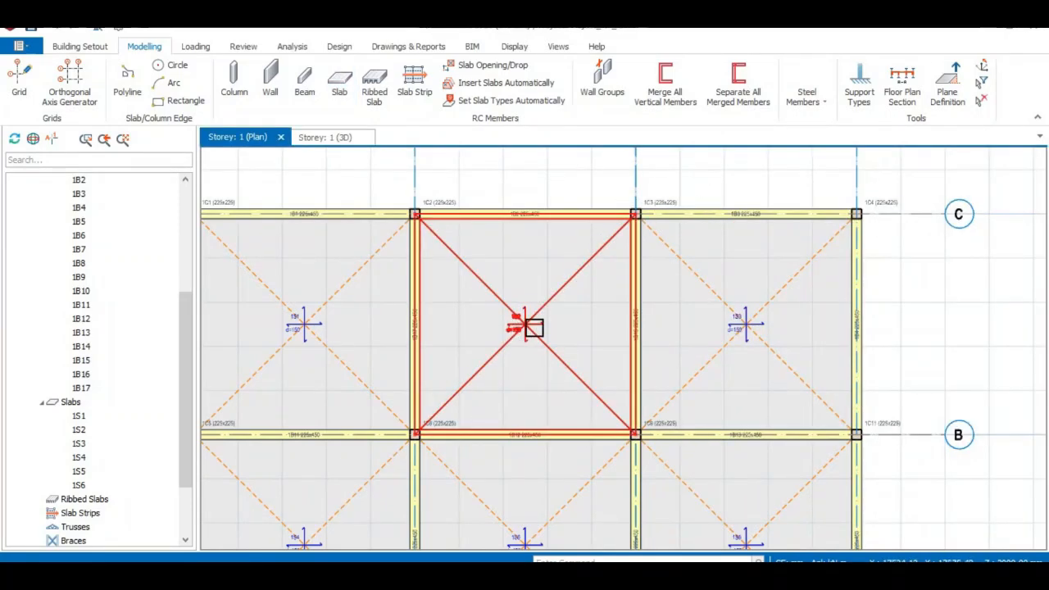
# - Inspect the properties of slab 1S2 and compare its type with the available slab types
pyautogui.moveTo(534, 327)
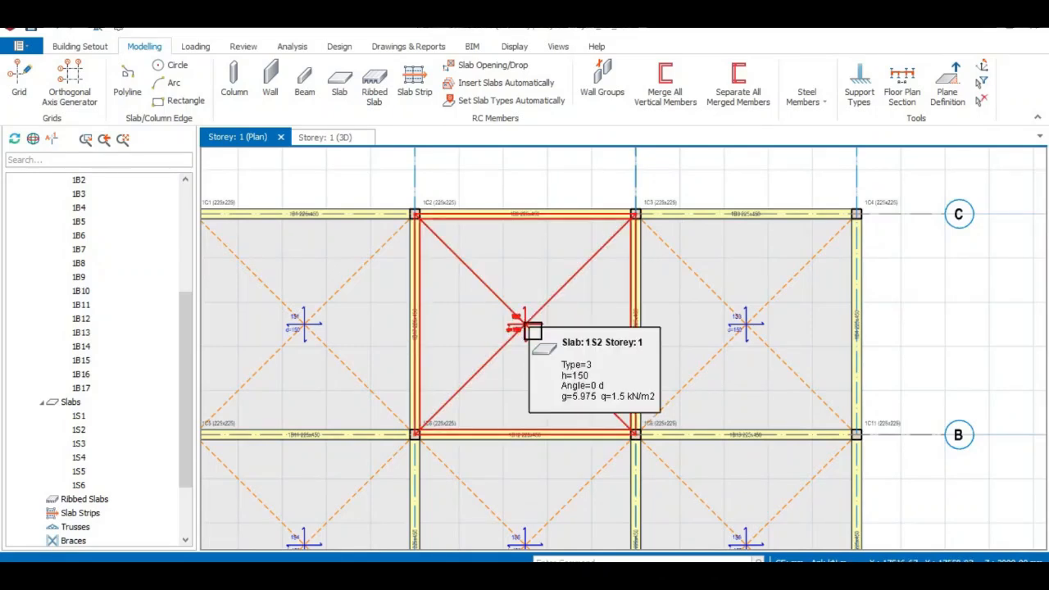
pyautogui.click(339, 82)
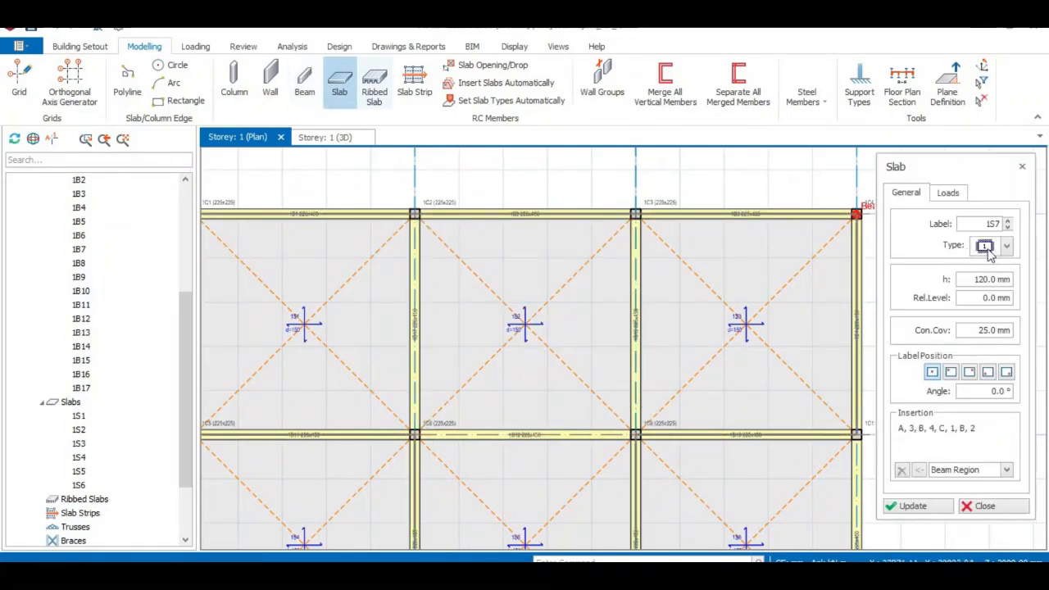
pyautogui.click(1007, 247)
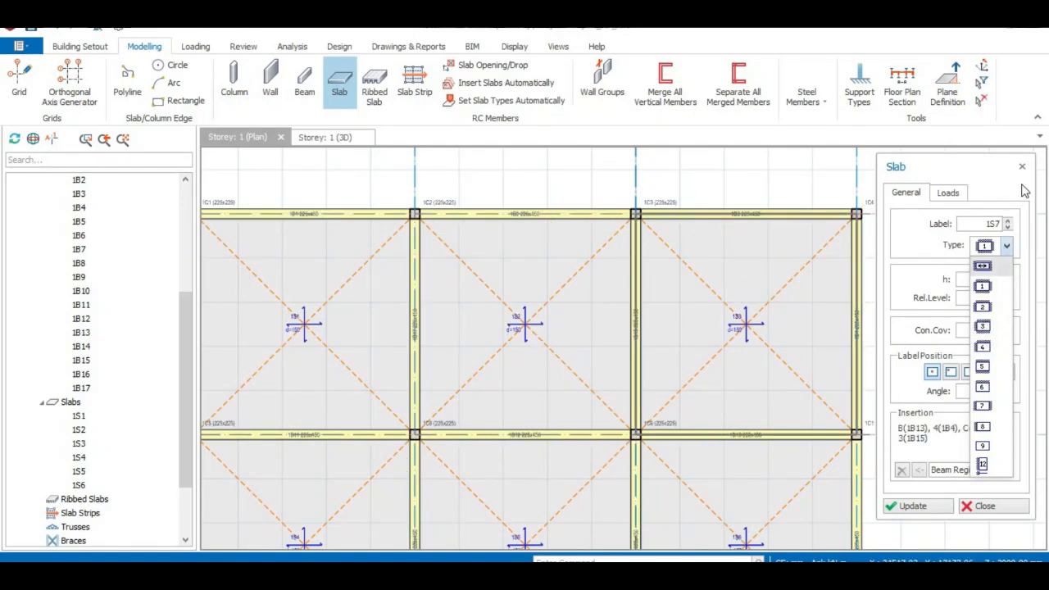
pyautogui.click(1022, 167)
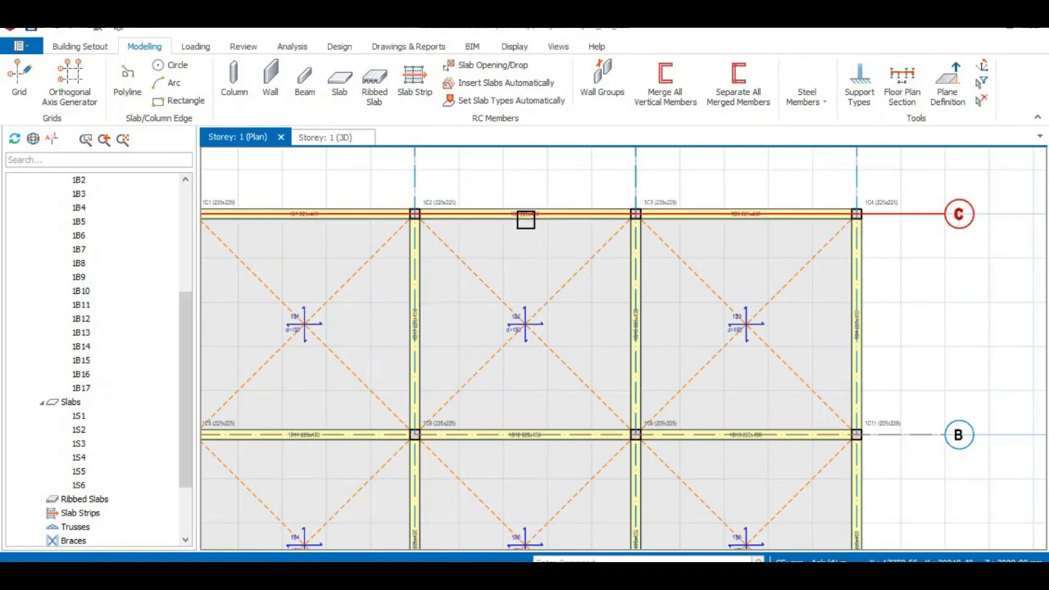
# - Inspect the properties of corner slab 1S1 and compare its type with the list of slab types
pyautogui.scroll(-2, 524, 309)
pyautogui.moveTo(538, 316); pyautogui.dragTo(598, 295, button='middle')
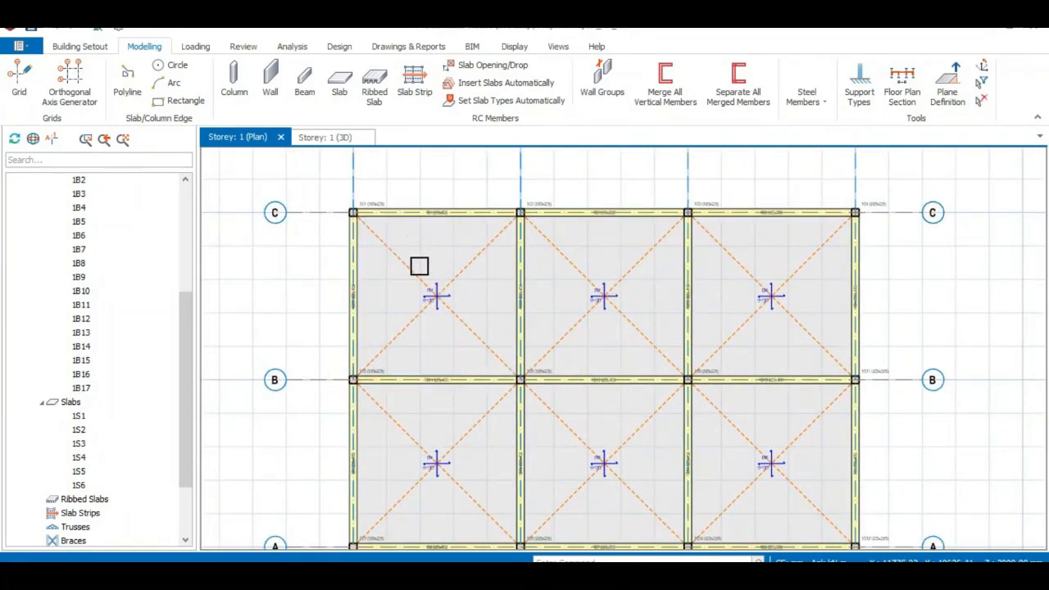
pyautogui.click(339, 82)
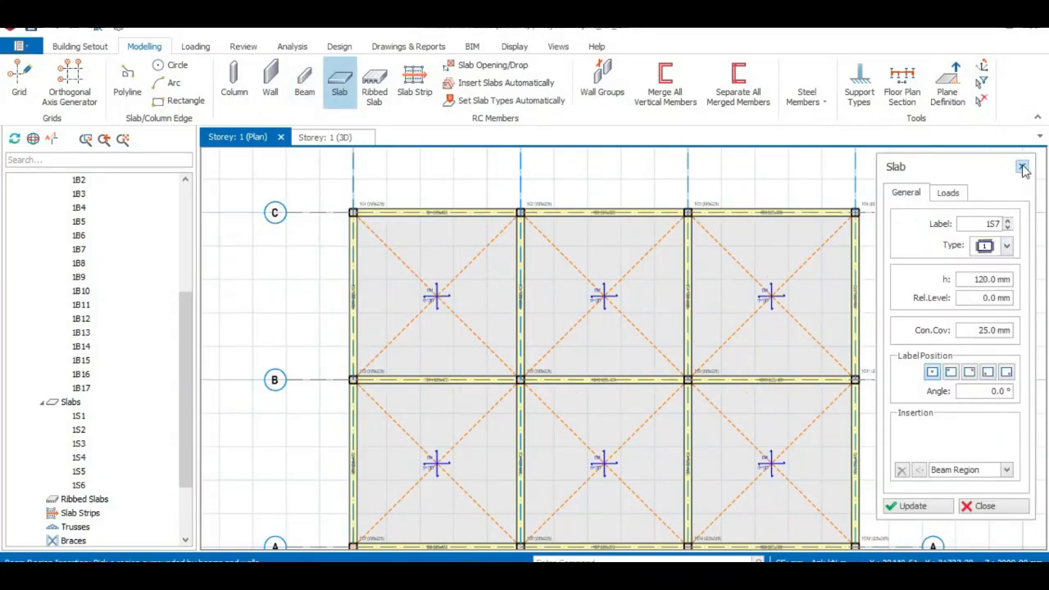
pyautogui.click(1021, 166)
pyautogui.click(442, 303)
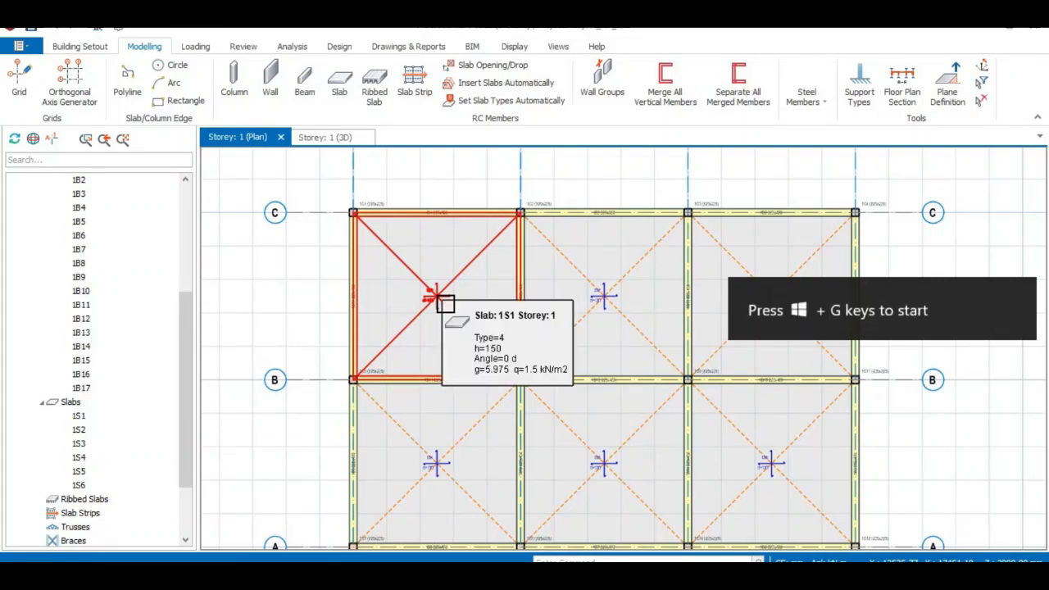
pyautogui.click(337, 83)
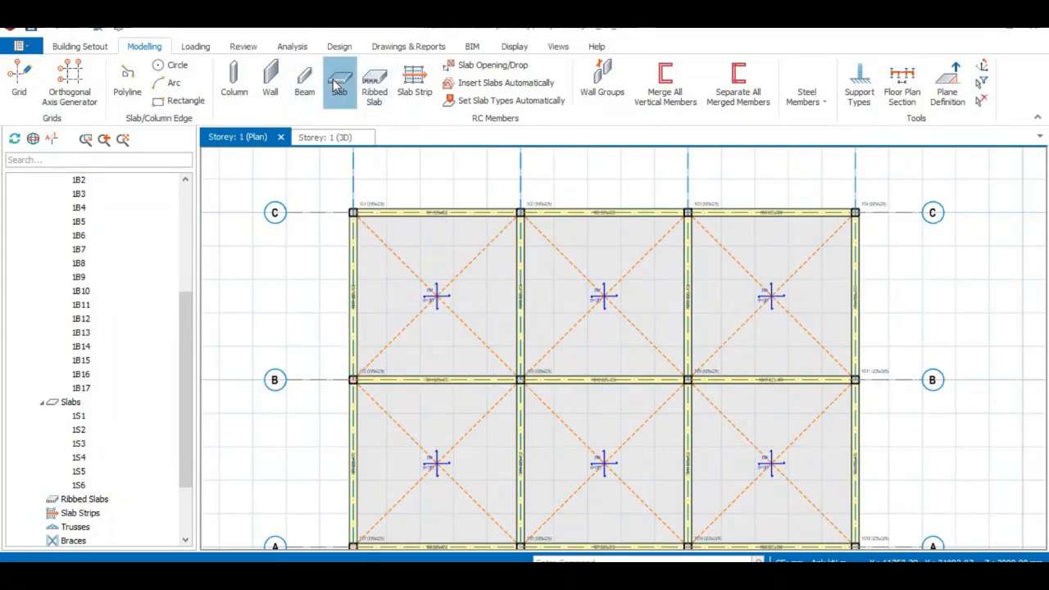
pyautogui.click(1006, 246)
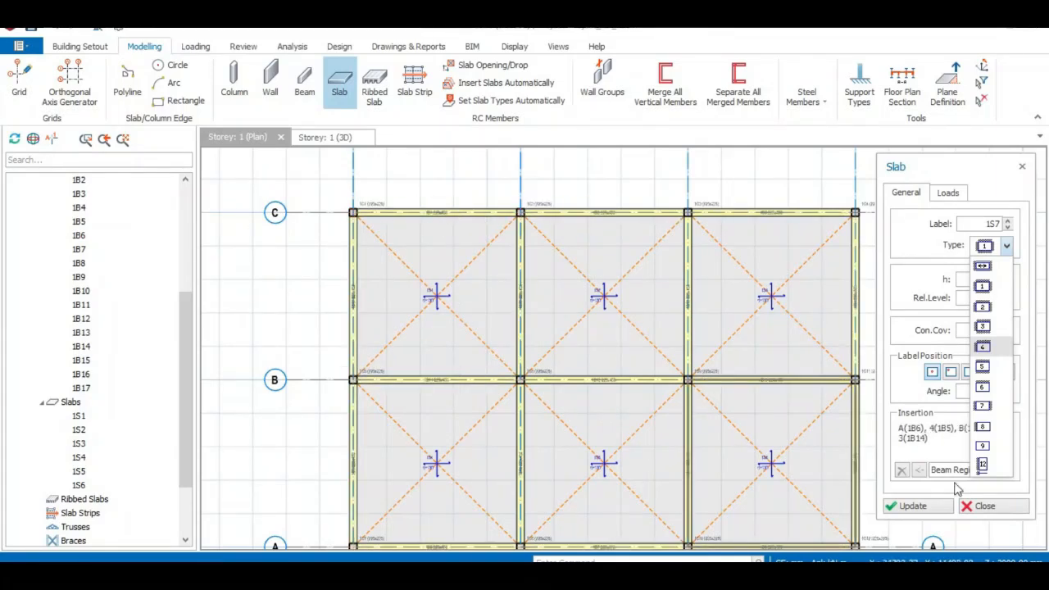
pyautogui.click(1022, 168)
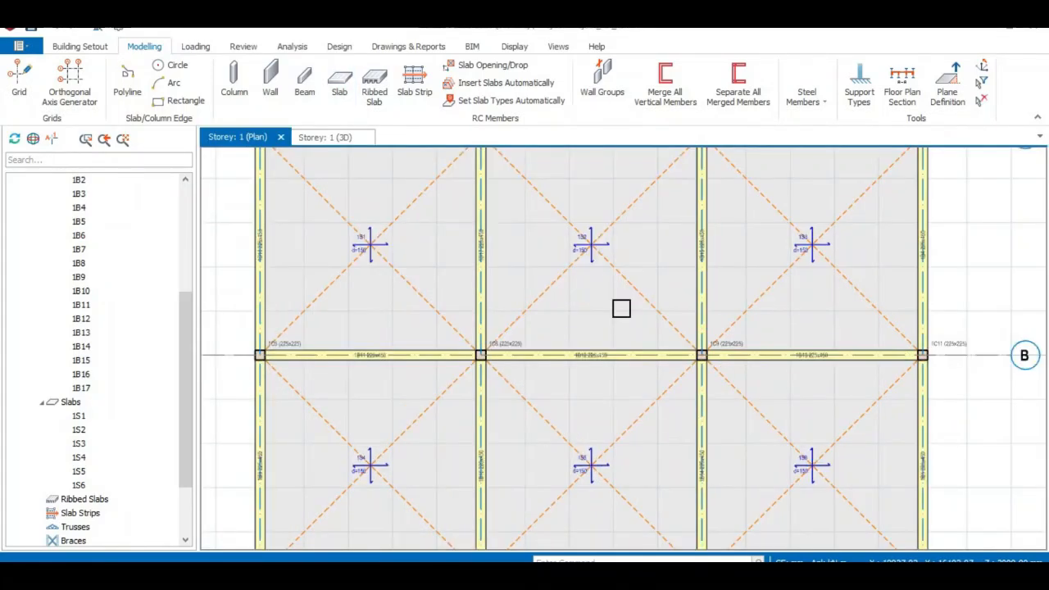
pyautogui.scroll(-2, 621, 308)
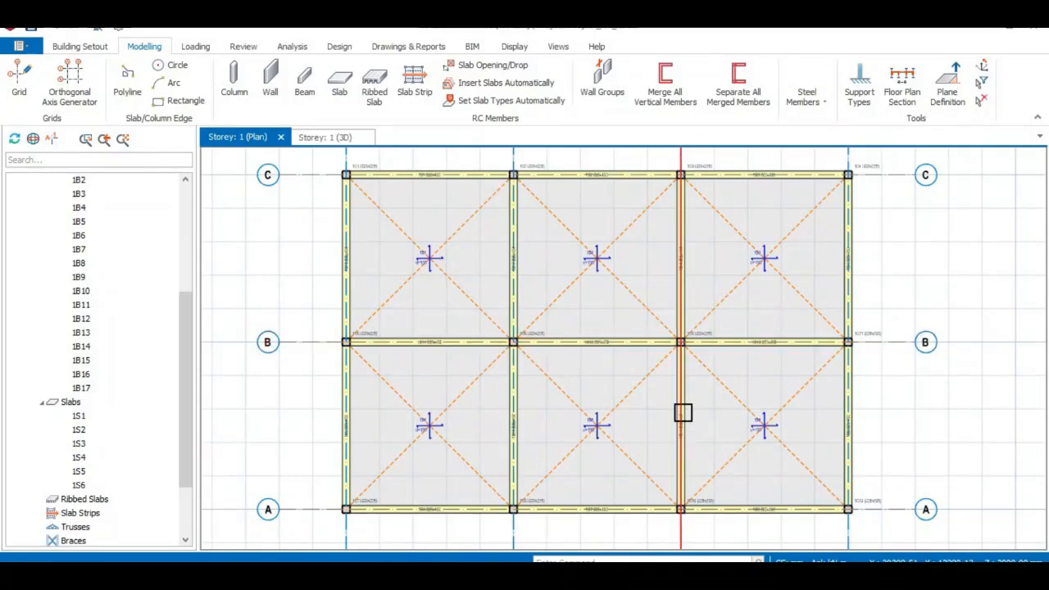
pyautogui.scroll(-1, 610, 382)
pyautogui.scroll(1, 610, 382)
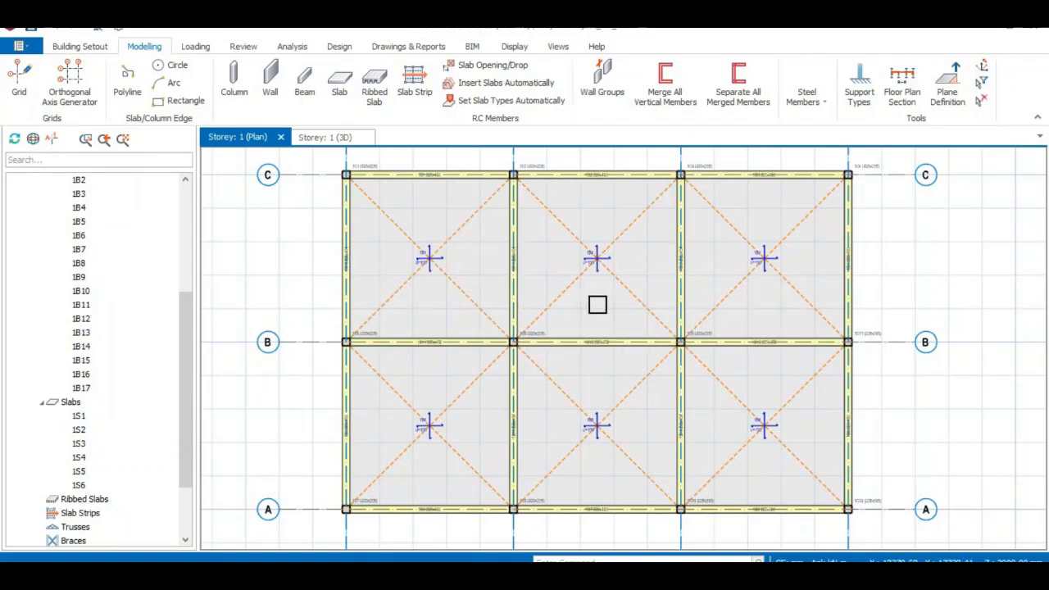
pyautogui.scroll(-1, 582, 272)
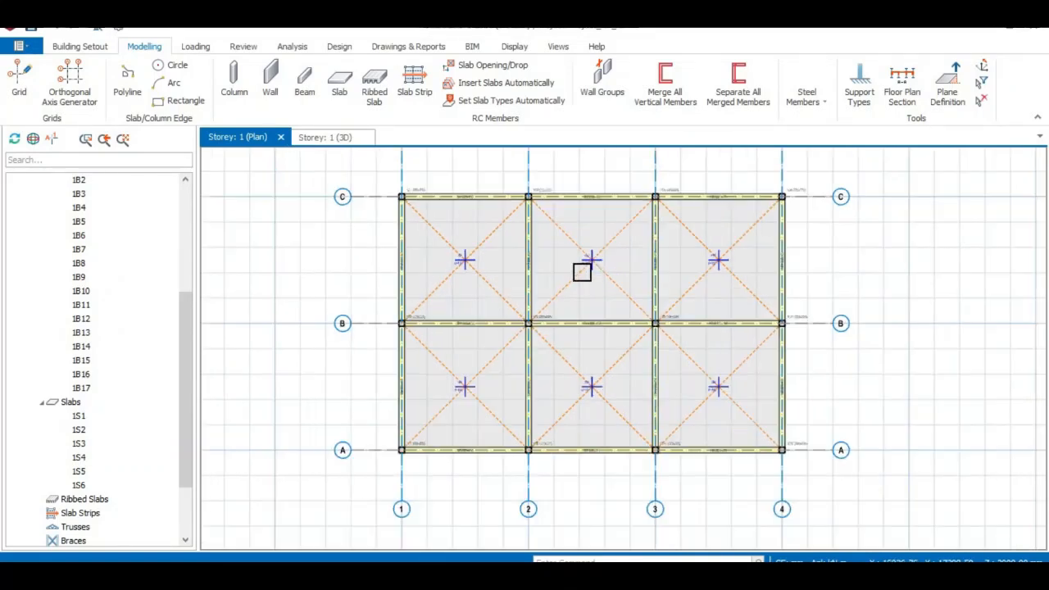
pyautogui.click(622, 293)
pyautogui.moveTo(623, 293); pyautogui.dragTo(569, 286, button='middle')
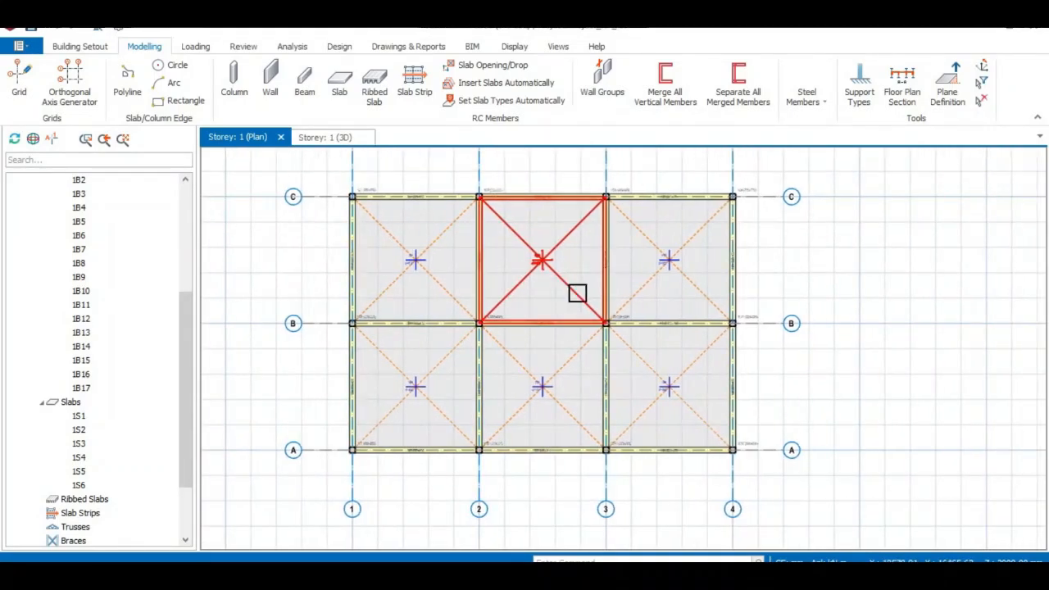
pyautogui.moveTo(577, 293)
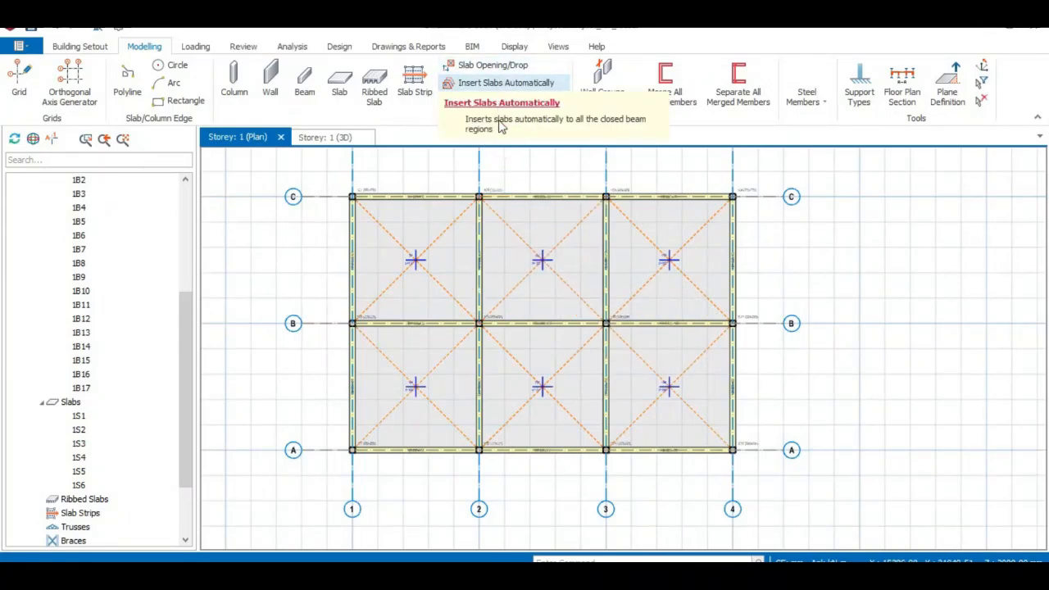
pyautogui.scroll(-2, 559, 295)
pyautogui.moveTo(537, 349); pyautogui.dragTo(508, 368, button='middle')
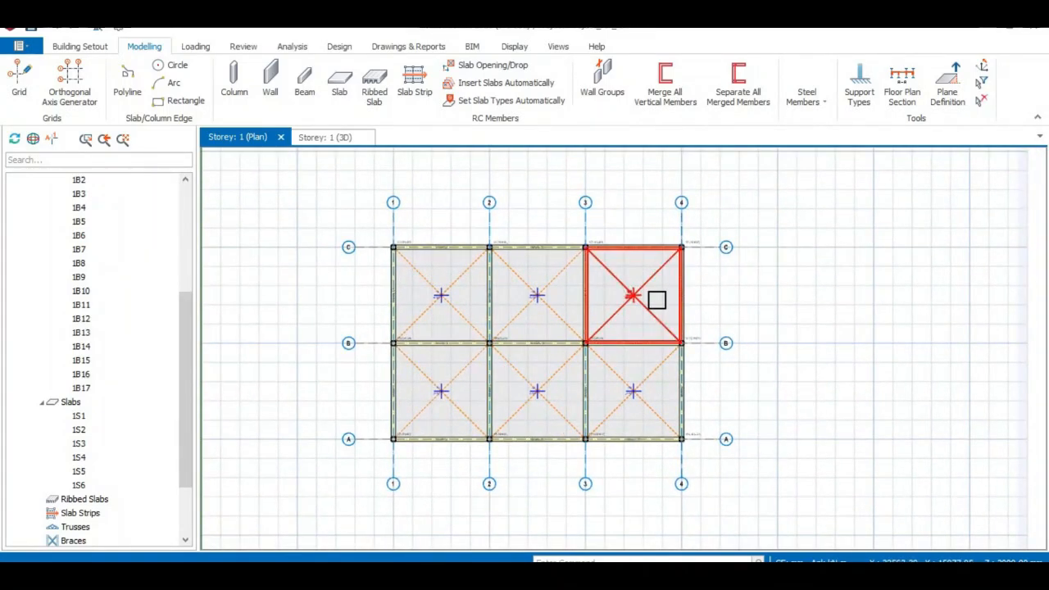